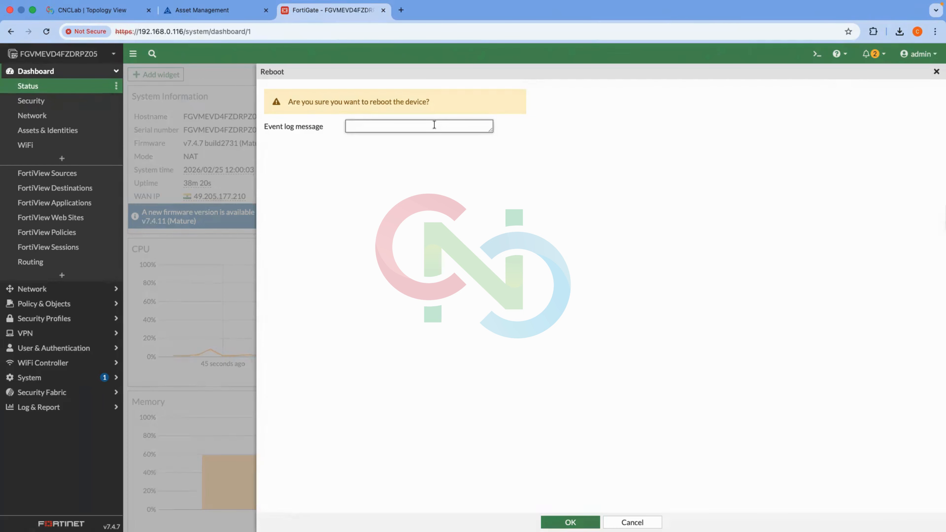
Reboot the FortiGate with event log message 'Testing' and watch the console restart to a login prompt.
text(Testing)
click(562, 522)
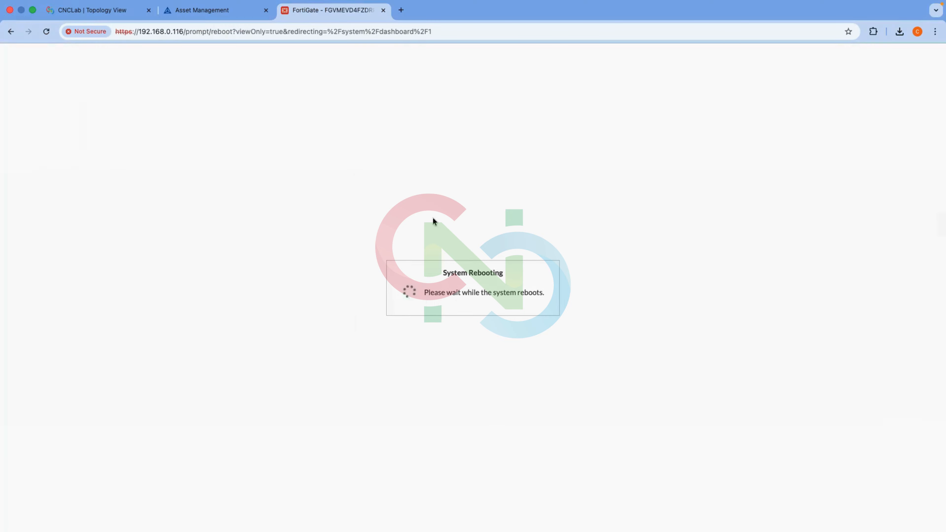
click(123, 11)
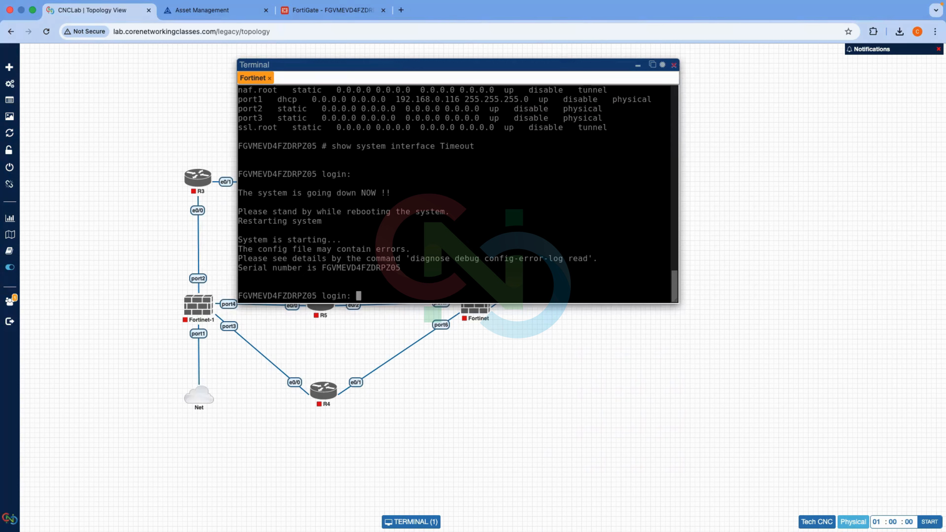
click(348, 12)
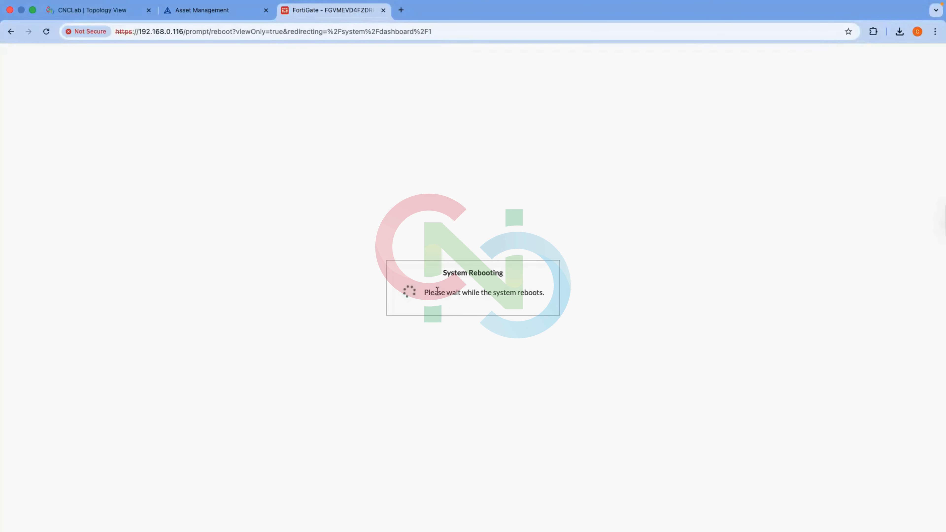
click(183, 32)
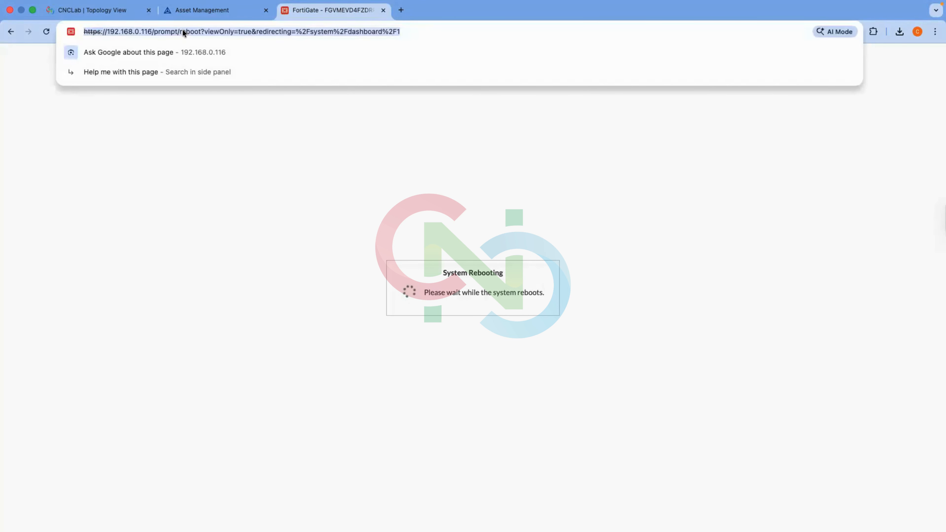
Reload past the certificate warning, log in as admin, and postpone the FortiGate Setup prompt.
key(Return)
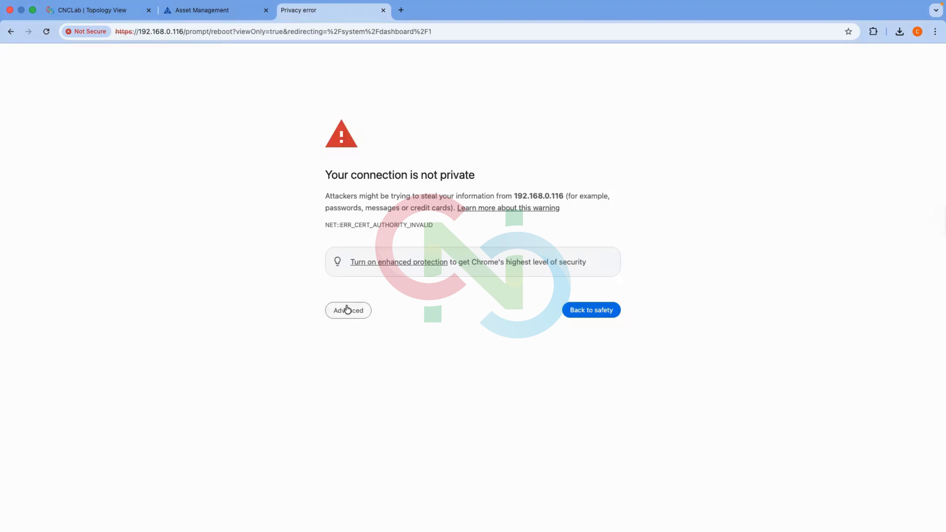
click(345, 311)
click(349, 386)
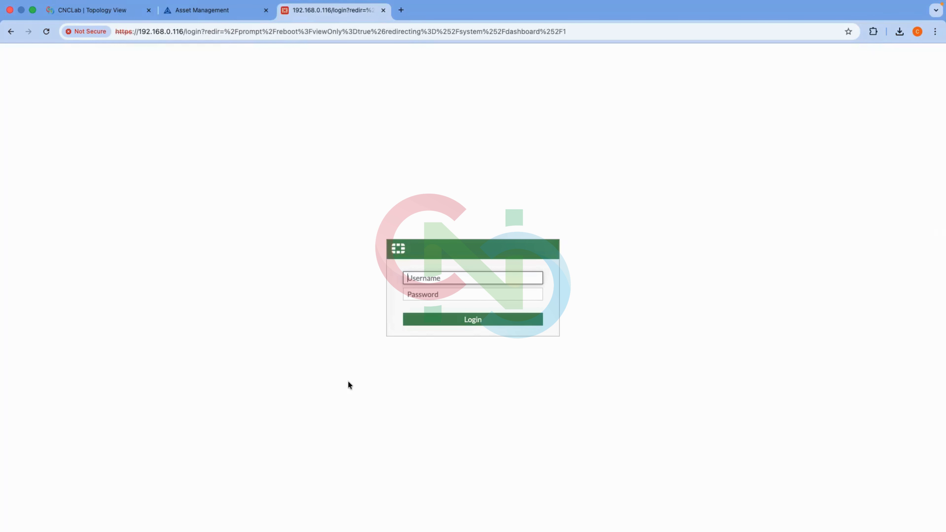
text(admin)
key(Tab)
text(•••••••••••)
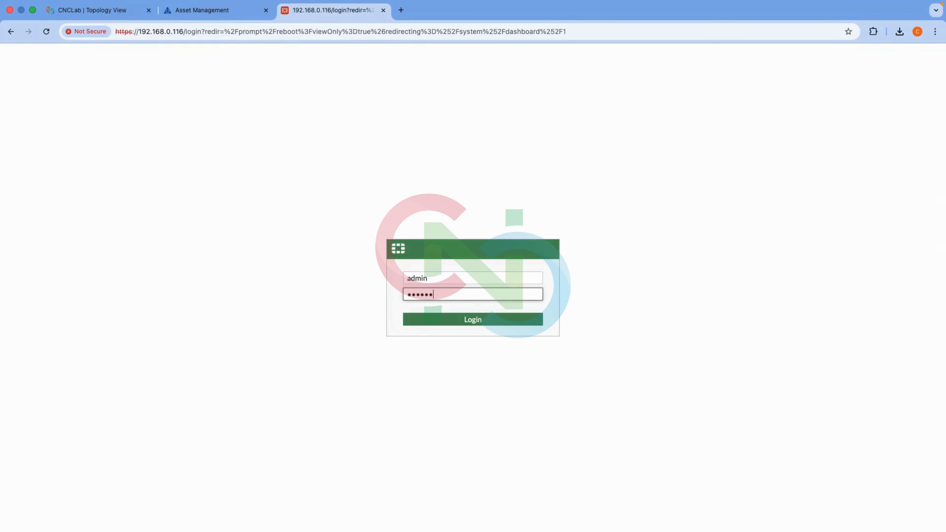
key(Return)
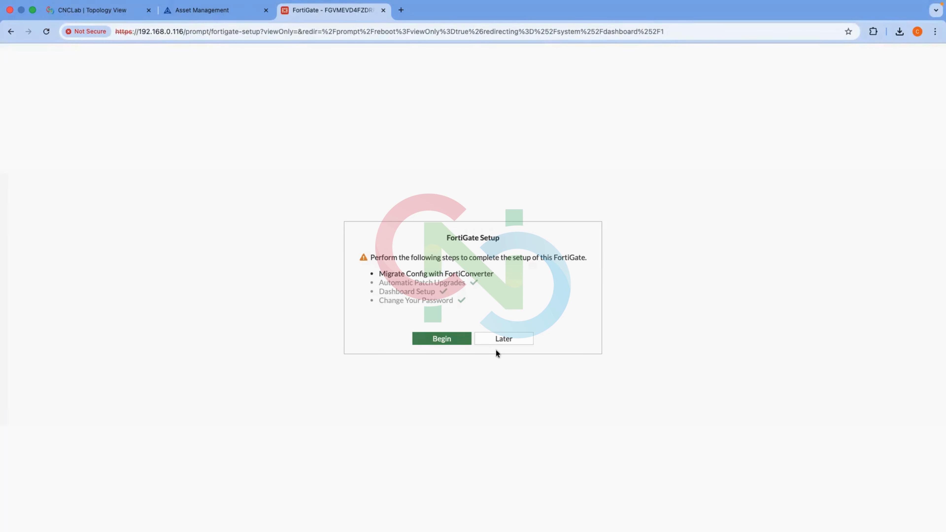
click(488, 337)
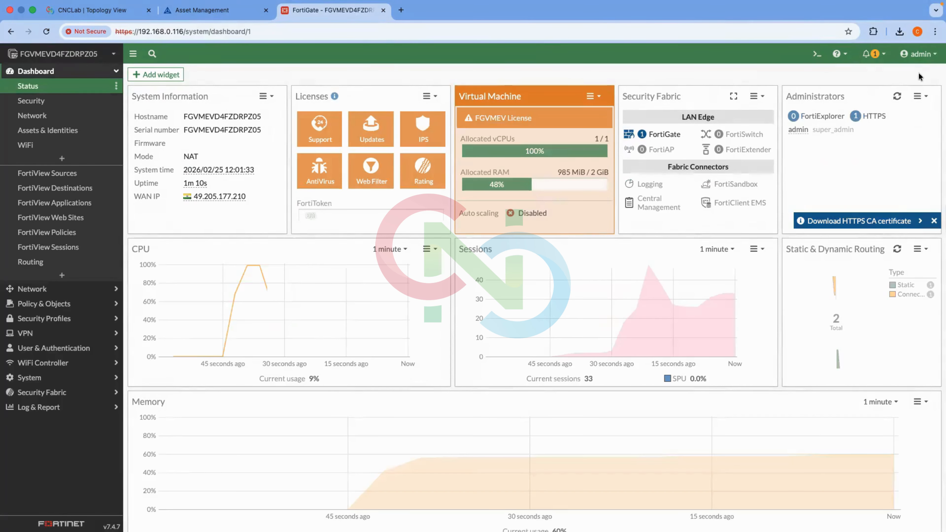
Show the admin menu's Configuration submenu with its backup and restore options.
click(919, 54)
mouse_move(880, 100)
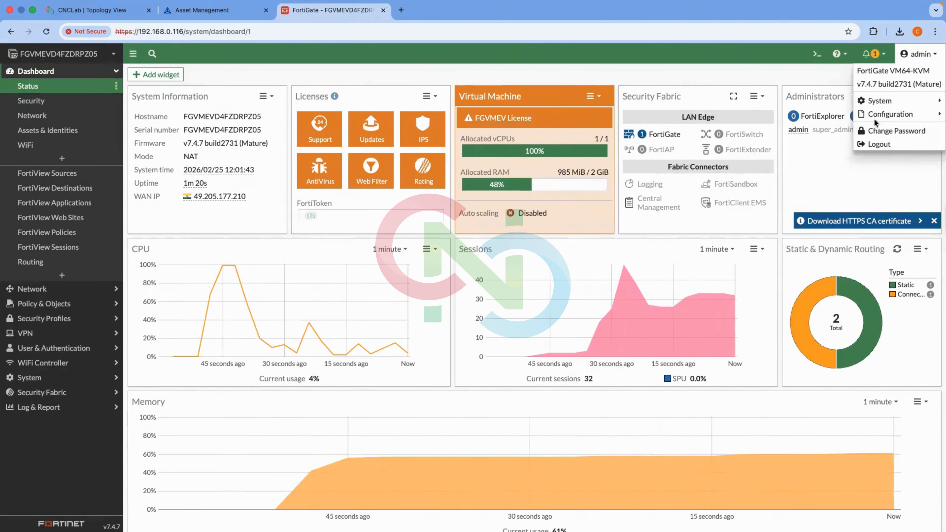
mouse_move(865, 114)
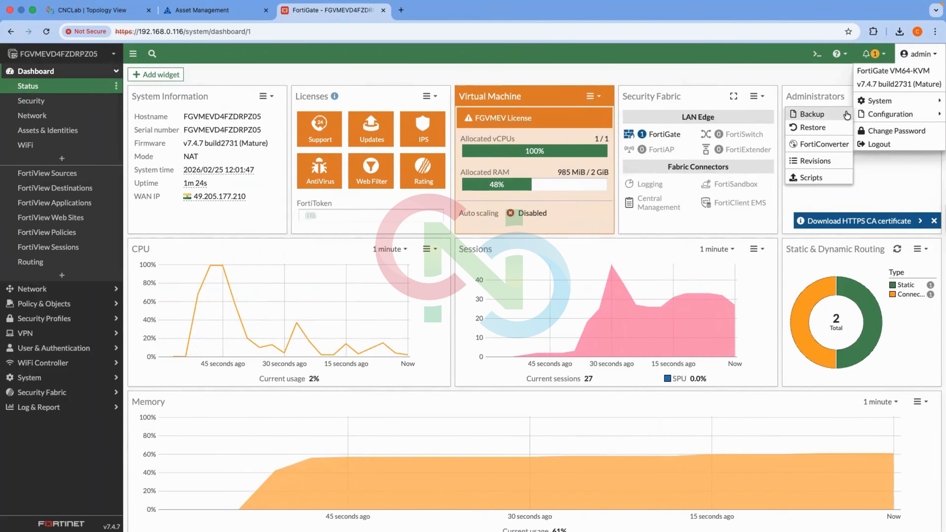
Download a configuration backup to the local PC in FortiOS format.
click(812, 113)
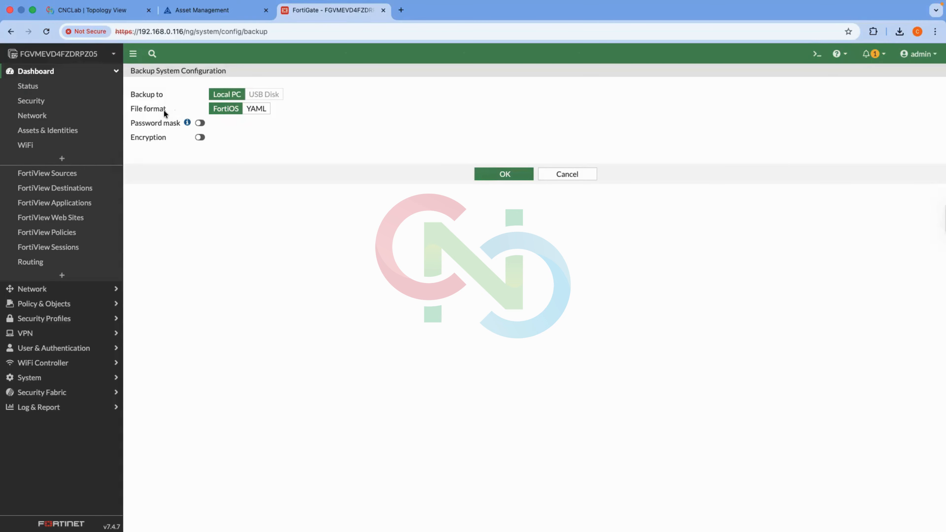
click(244, 112)
click(232, 112)
click(495, 181)
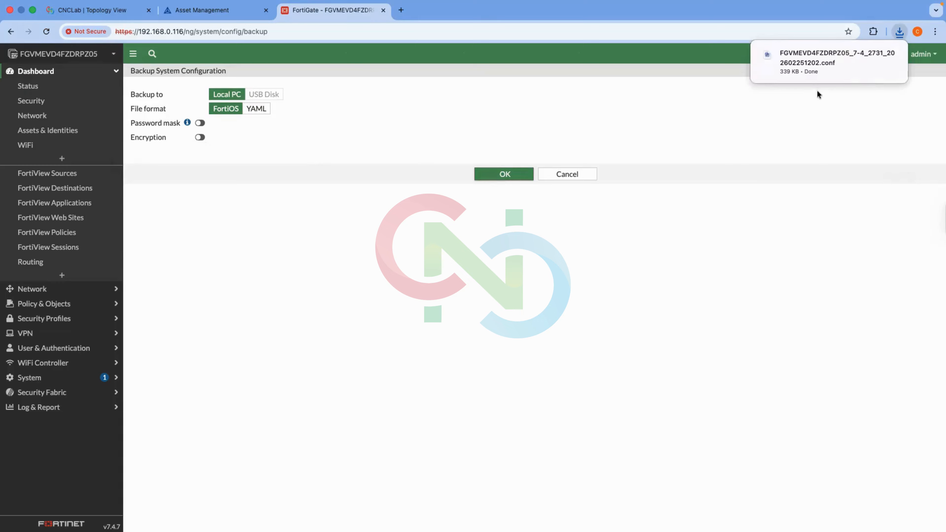
Download a second configuration backup in YAML format and check the downloads list.
click(257, 109)
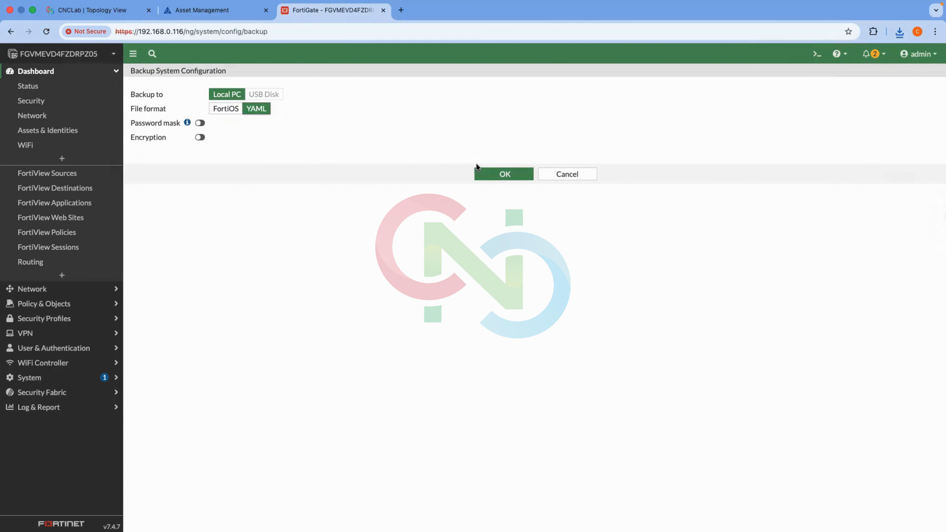
click(491, 174)
click(899, 33)
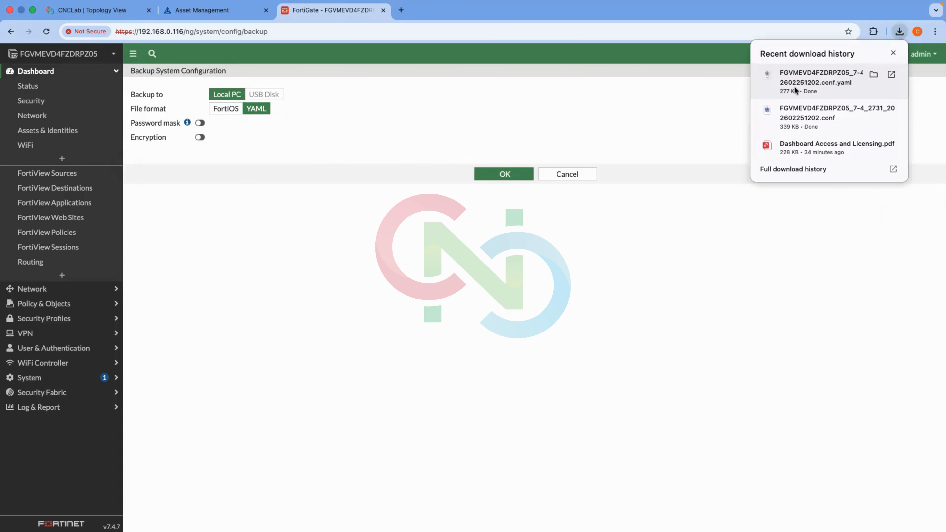
click(699, 94)
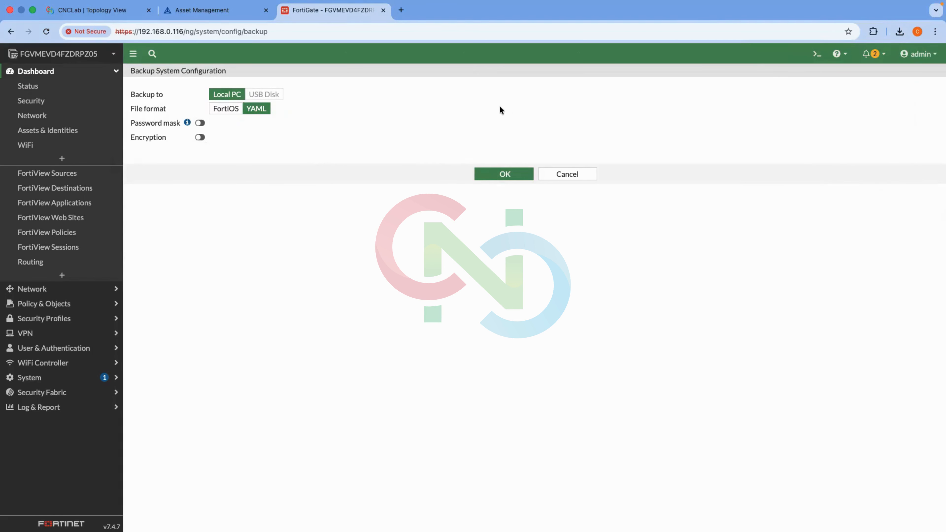
click(920, 54)
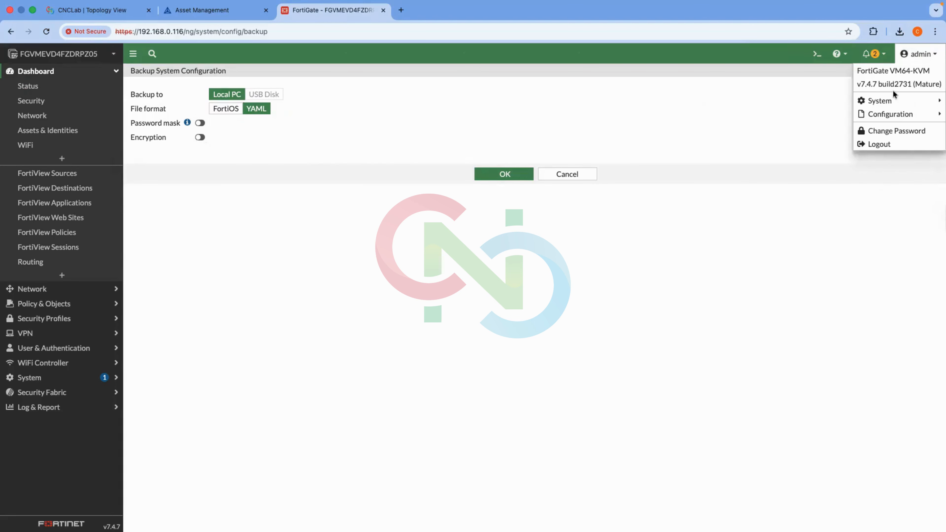
Open the Restore System Configuration page with Local PC as the restore source.
mouse_move(891, 114)
click(836, 127)
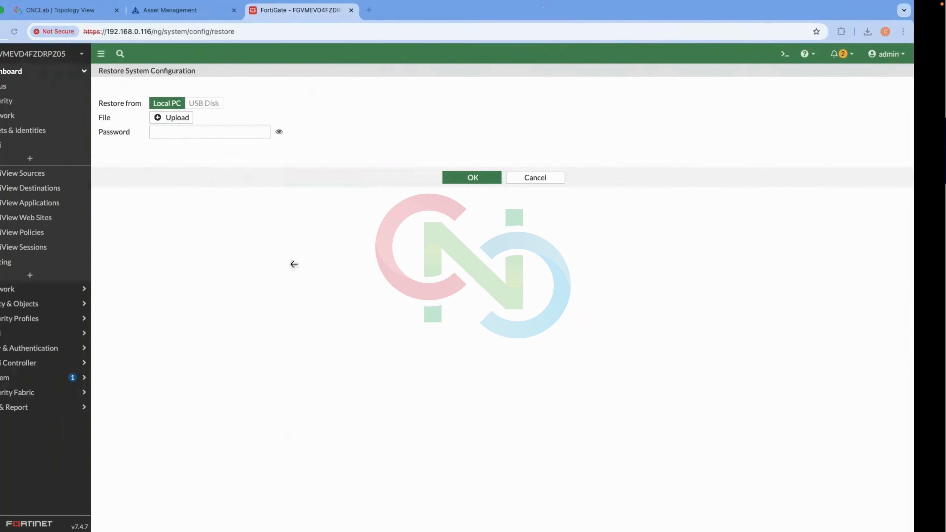
click(916, 55)
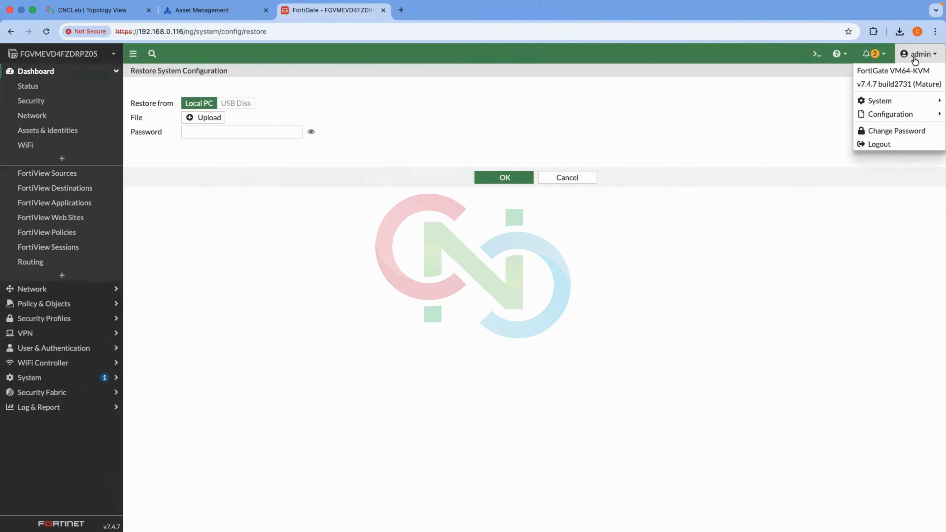
Change the admin password, entering the old password and a matching new password.
click(890, 131)
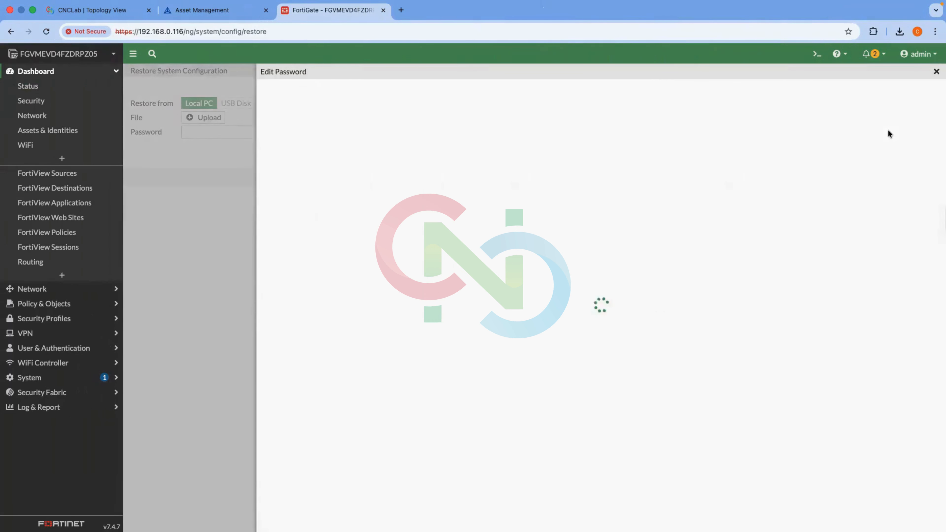
click(399, 165)
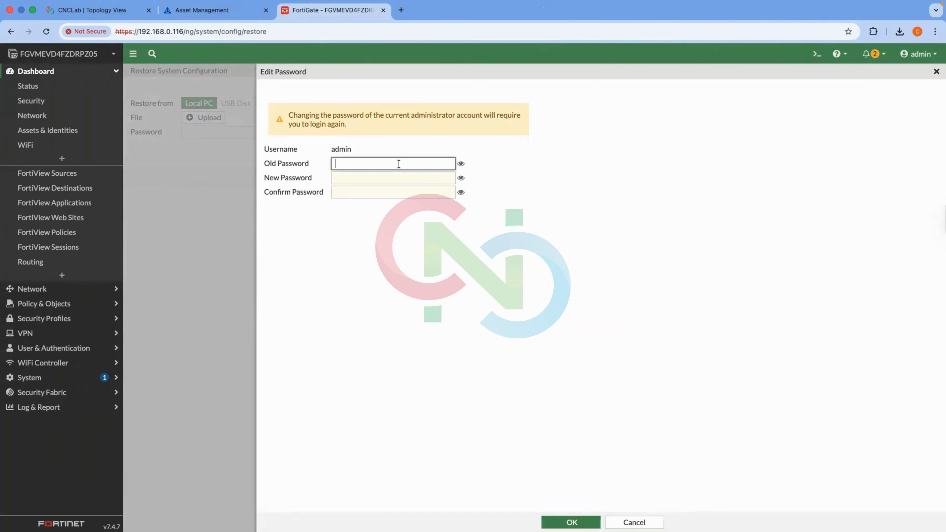
click(372, 179)
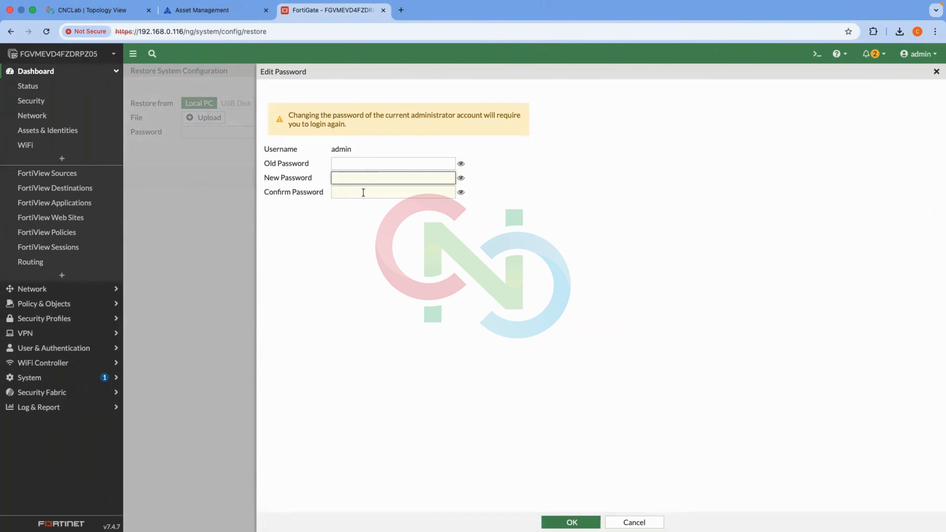
click(363, 193)
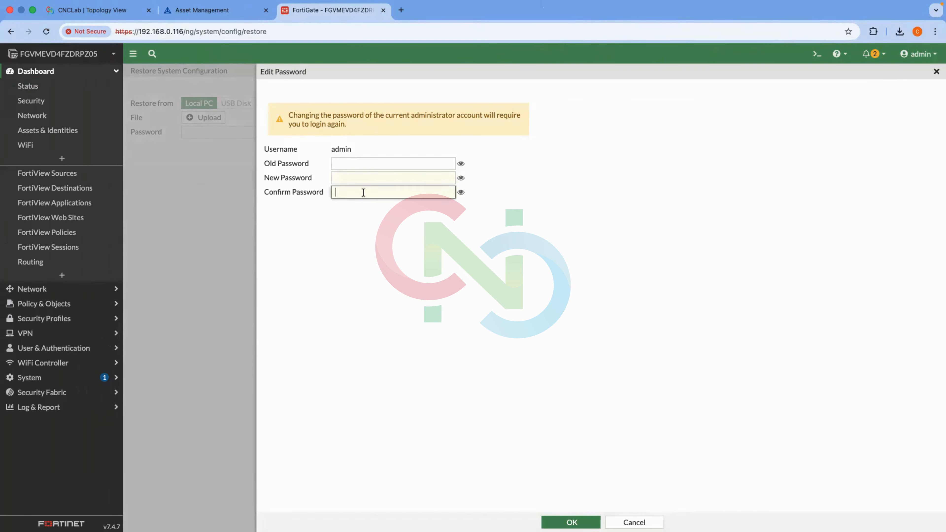
click(349, 166)
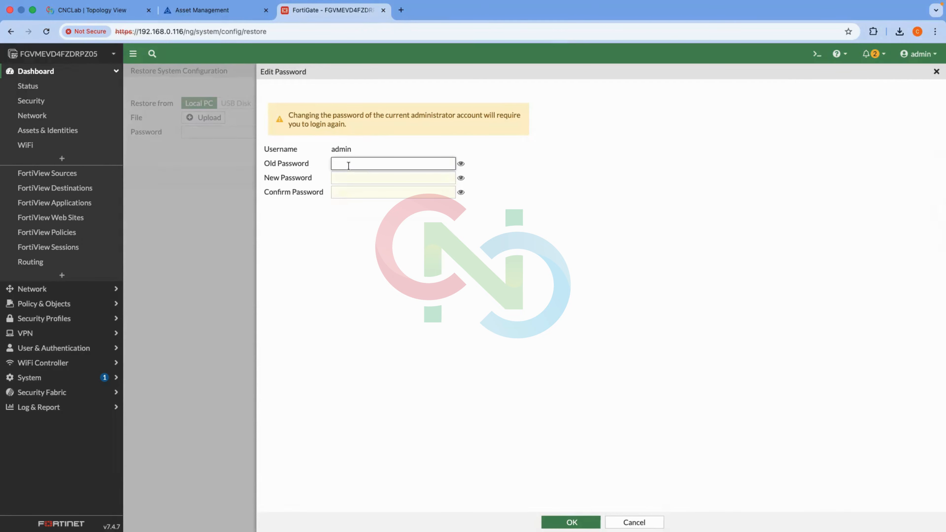
text(•••••••••••)
click(350, 178)
text(•••••••••)
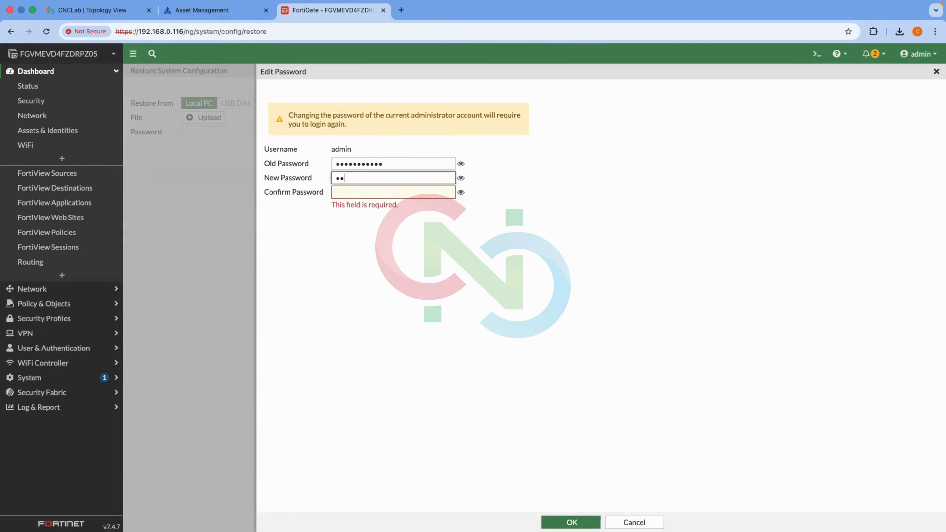
text(•)
key(Tab)
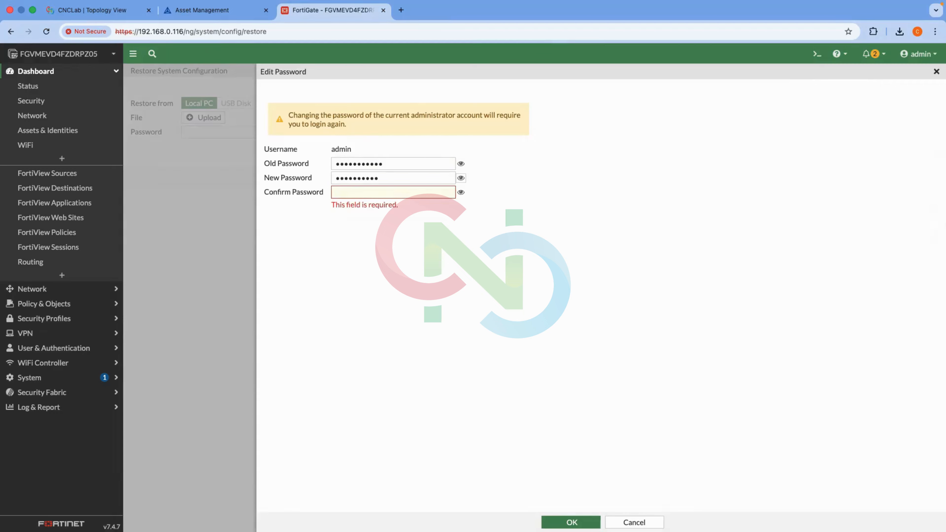
key(Tab)
text(•••••)
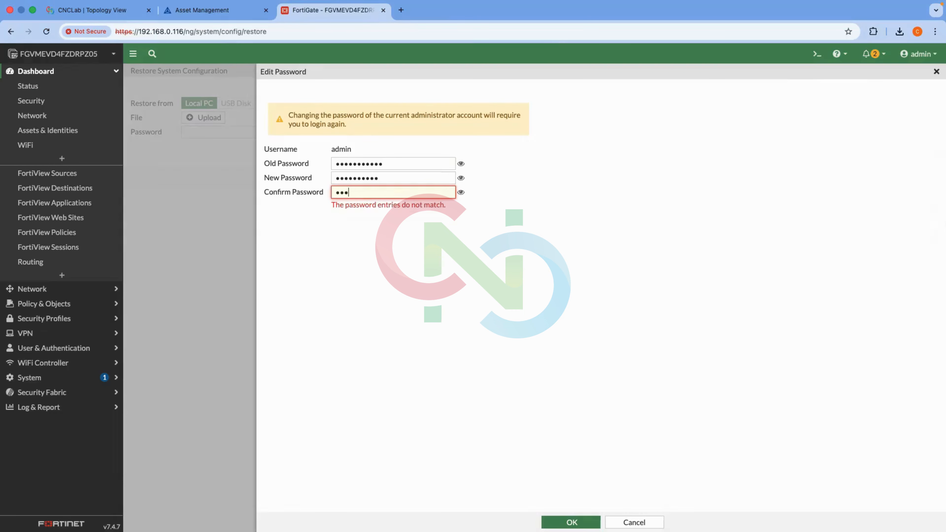
text(•••••)
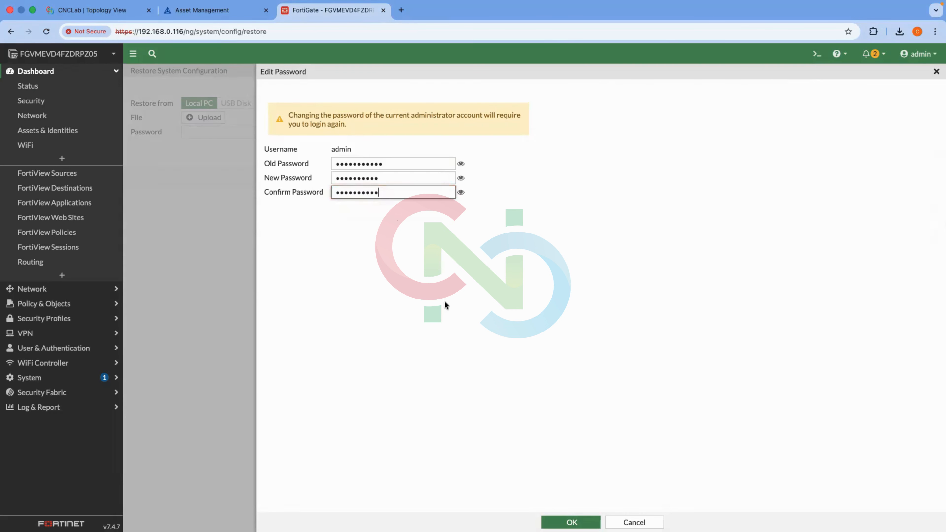
click(571, 522)
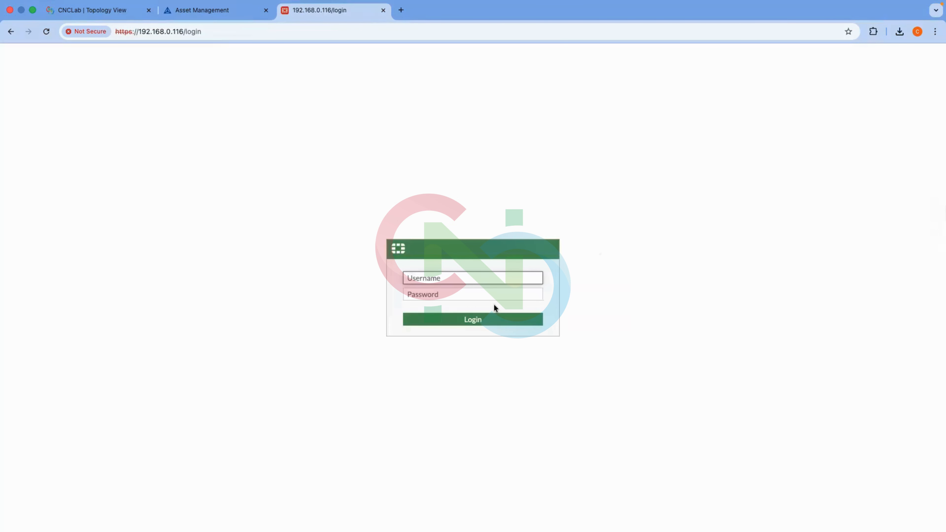
Log back in as admin with the new password and postpone the setup prompt.
text(n)
key(Tab)
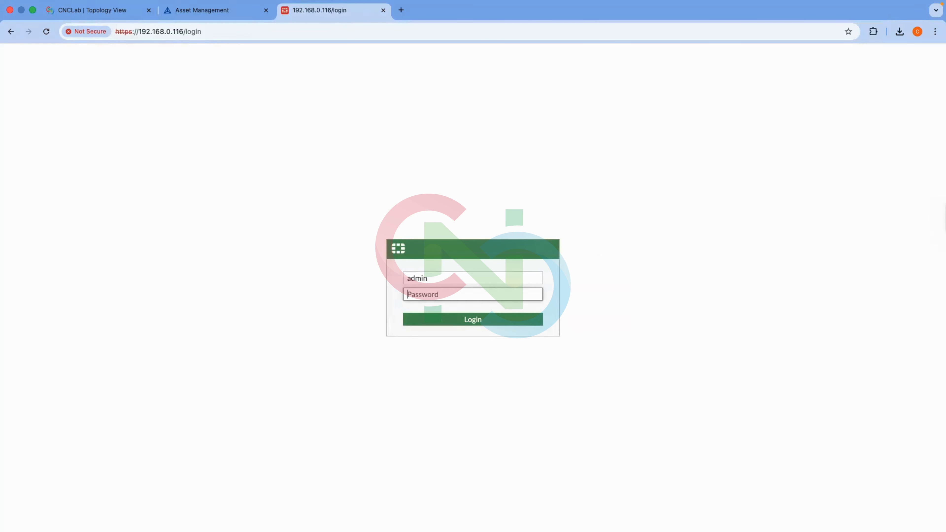
text(••)
click(497, 320)
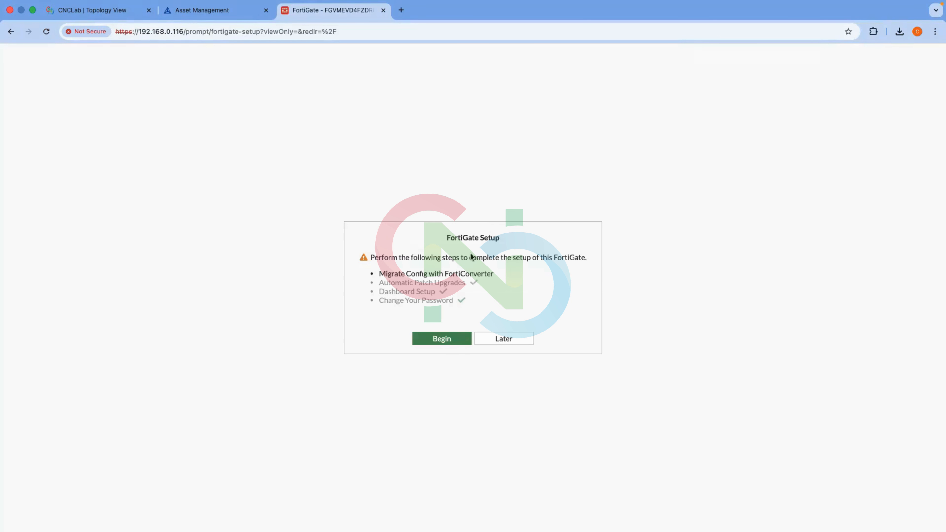
click(500, 339)
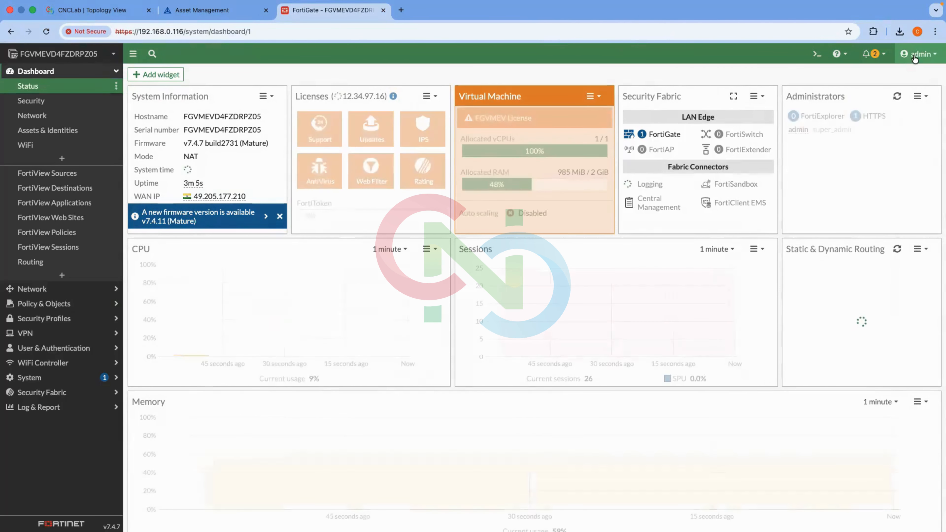
Change the admin password again, entering the current password and a confirmed new one.
click(914, 56)
click(894, 127)
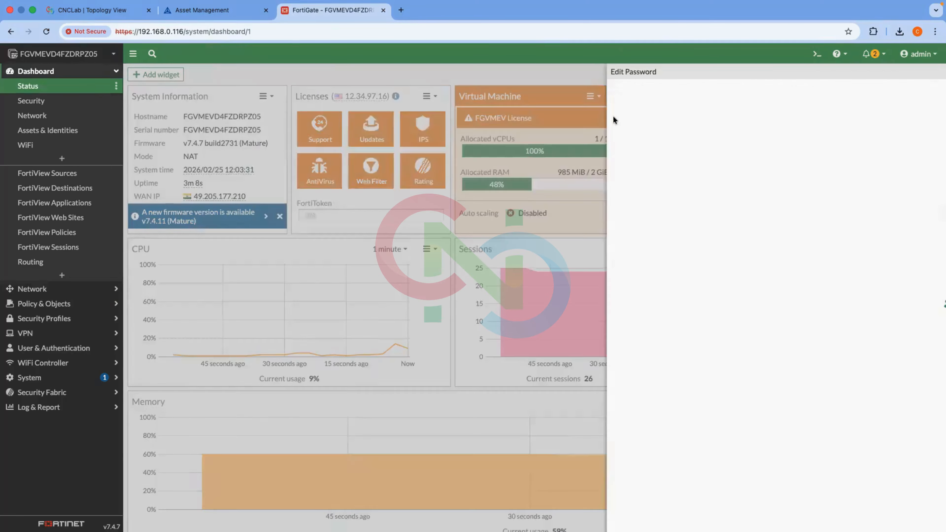
click(386, 157)
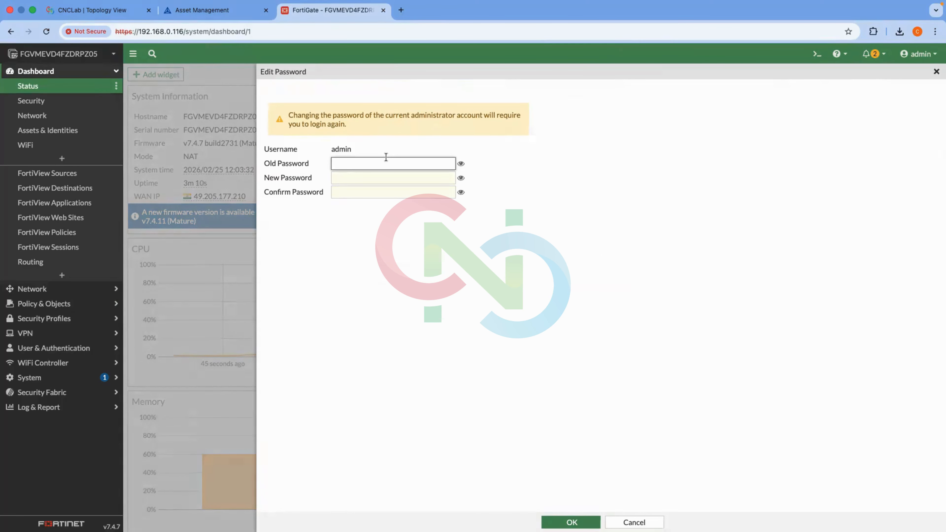
text(a)
text(•••••••••)
key(Tab)
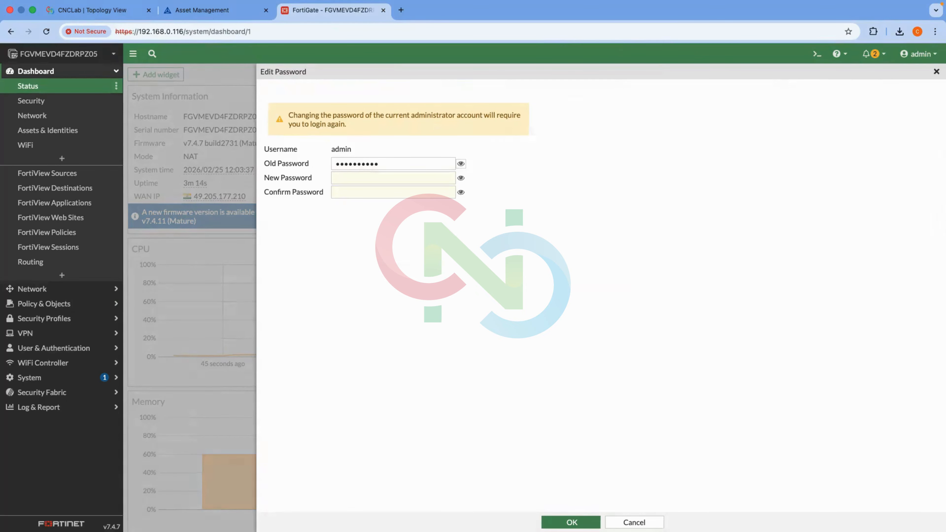
key(Tab)
text(•••••)
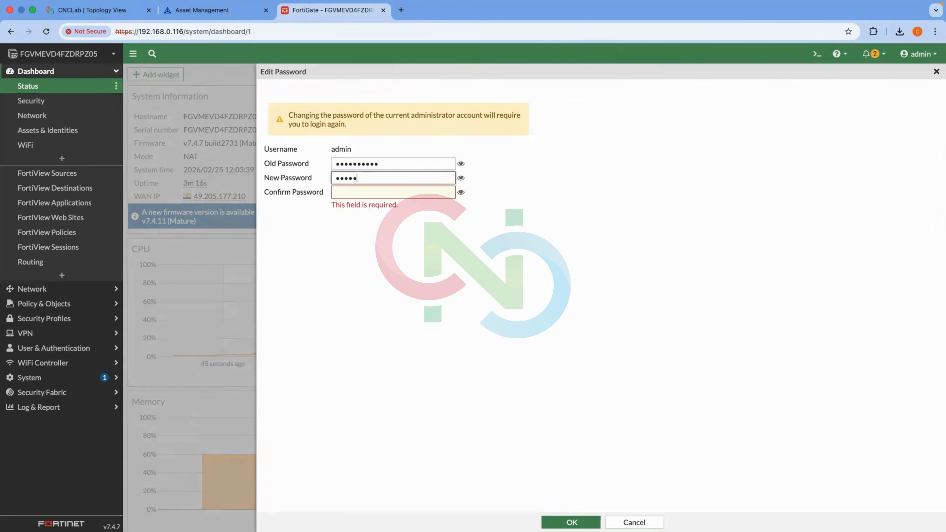
text(••••••)
key(Tab)
key(Tab)
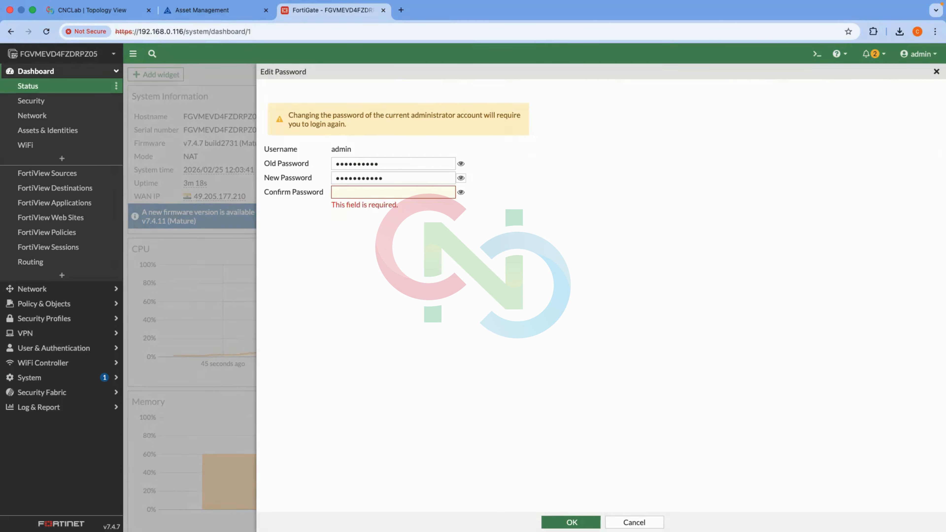
text(••)
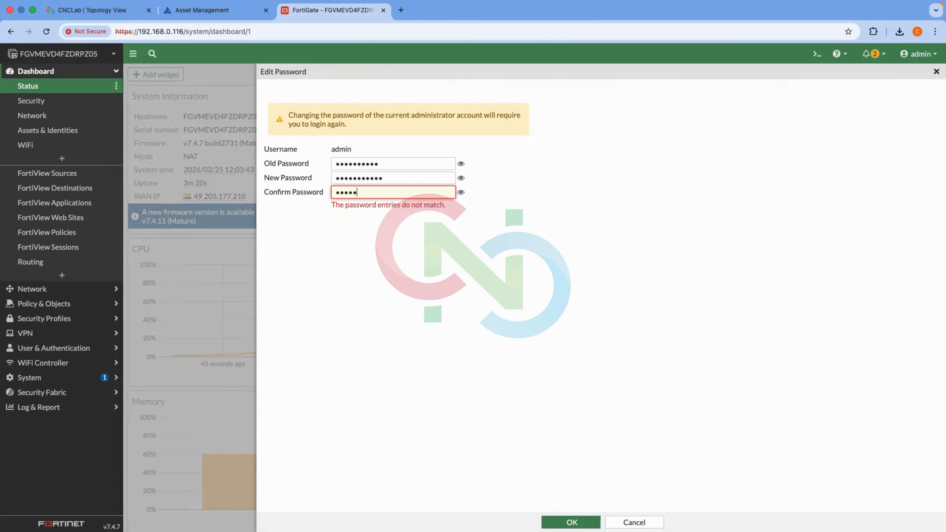
text(•••••••••)
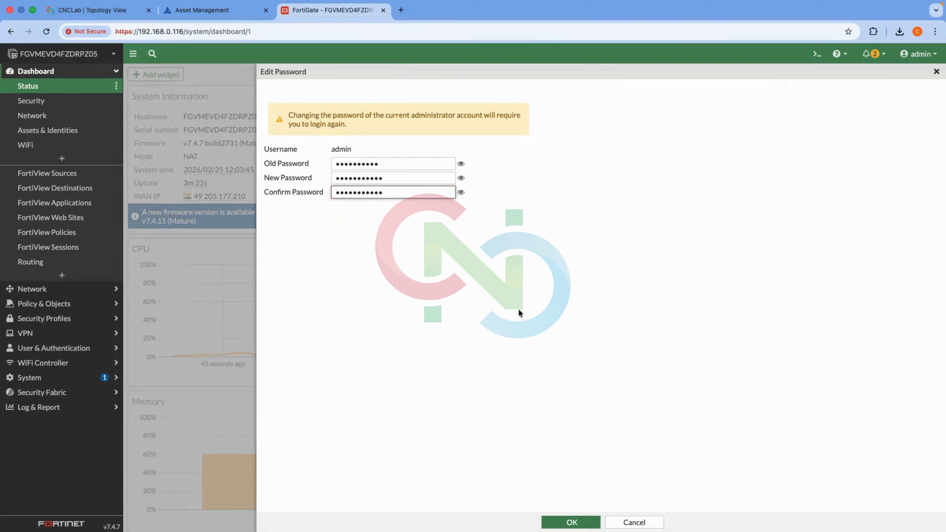
click(570, 522)
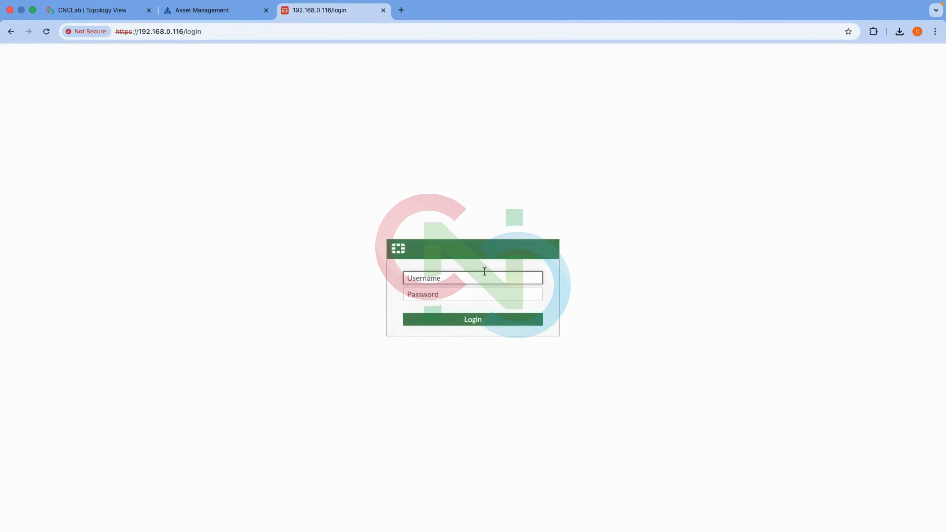
Sign in as admin with the newest password and postpone the setup dialog.
text(admin)
key(Tab)
text(•••••)
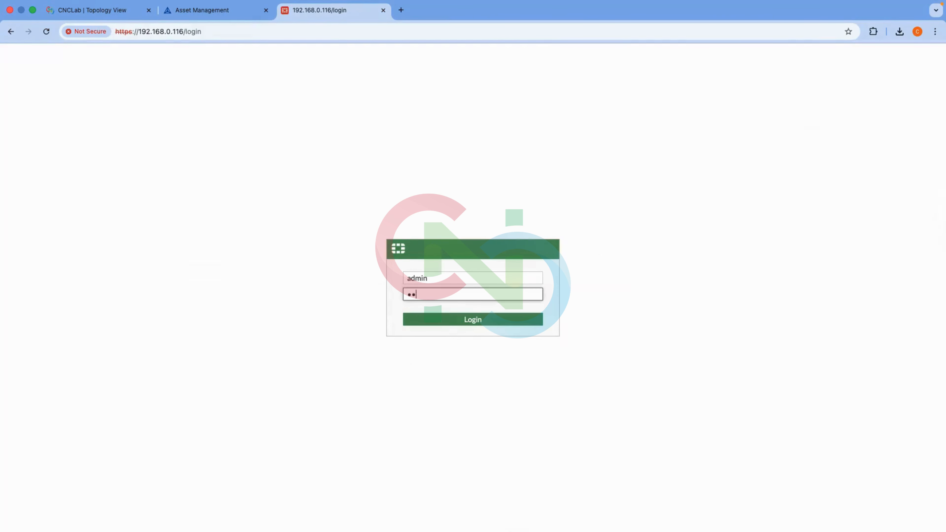
key(Return)
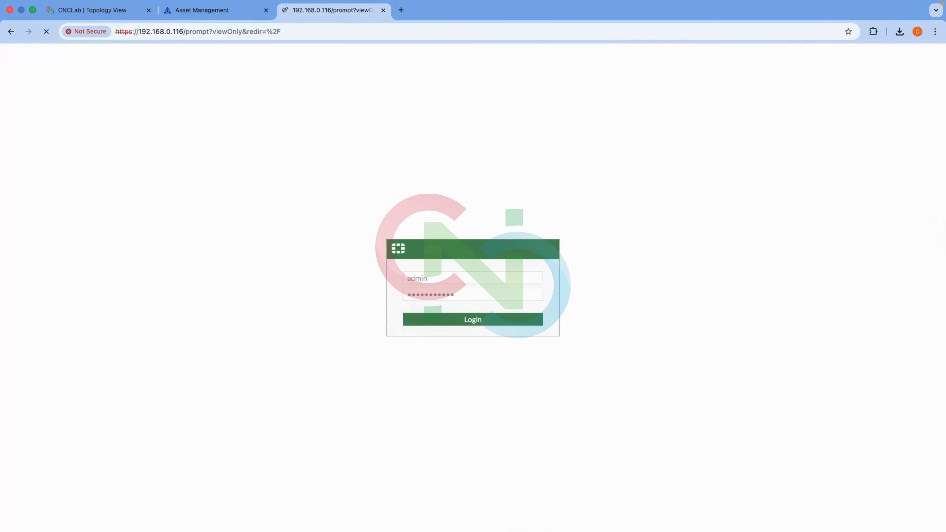
click(489, 338)
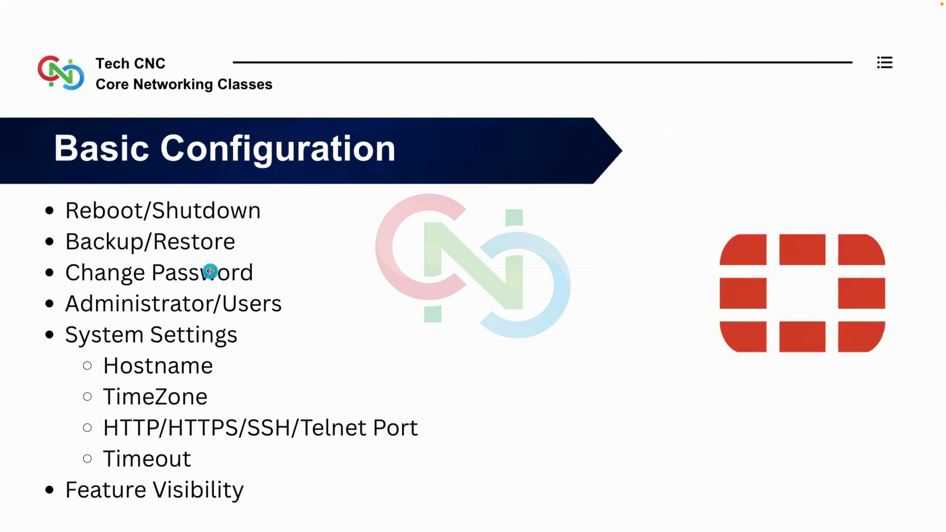
click(215, 313)
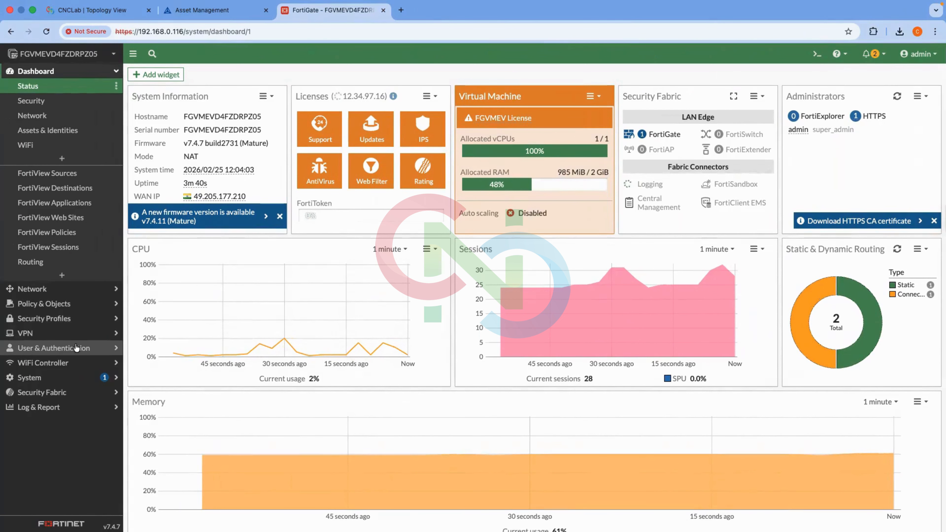
Navigate to System > Administrators.
click(76, 348)
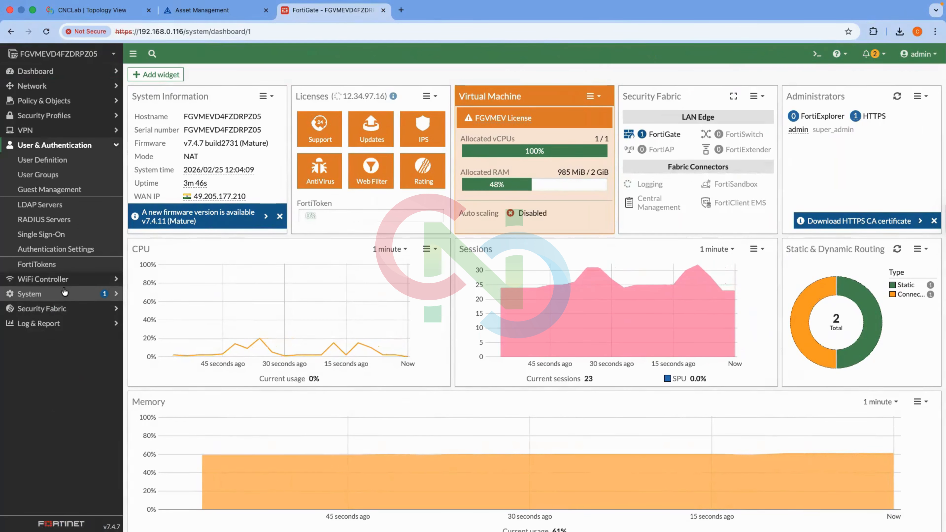
click(66, 294)
click(64, 189)
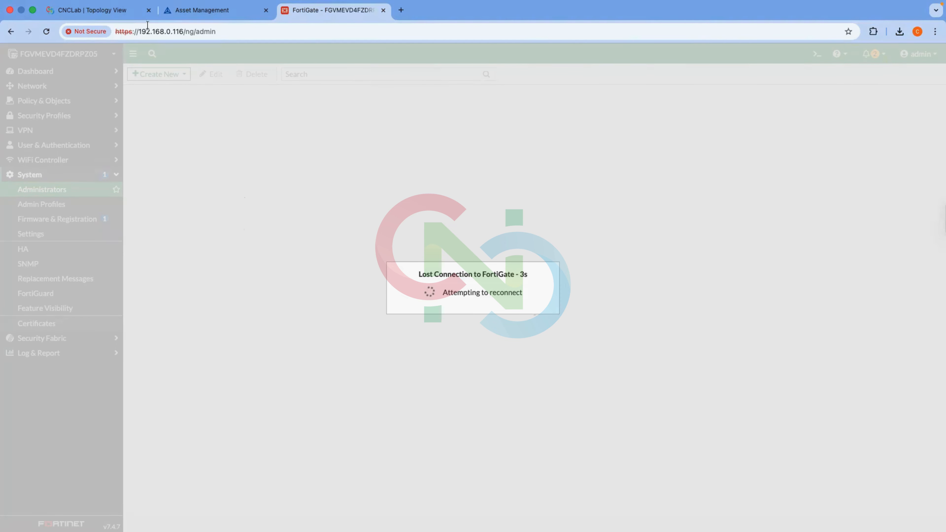
Check the firewall console, then reload the page and proceed past the certificate warning to 192.168.0.116.
click(118, 11)
key(Return)
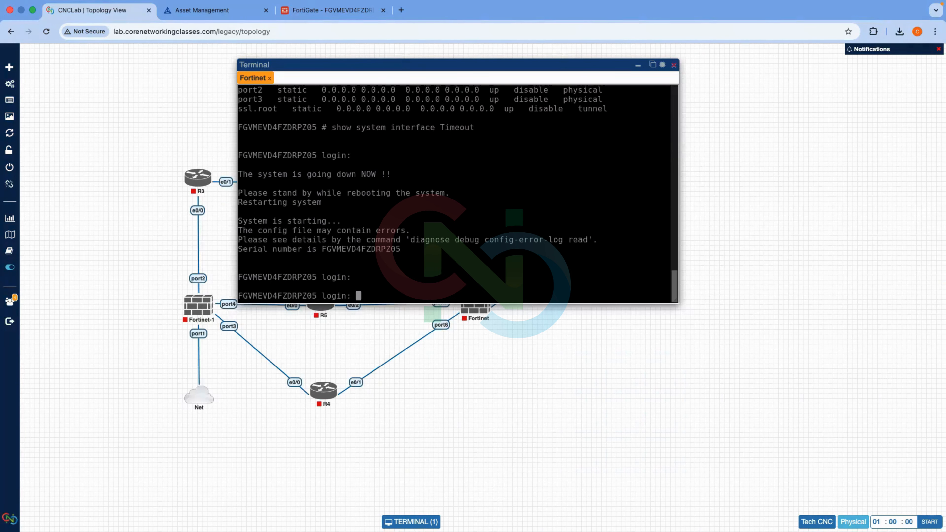
click(308, 13)
click(272, 35)
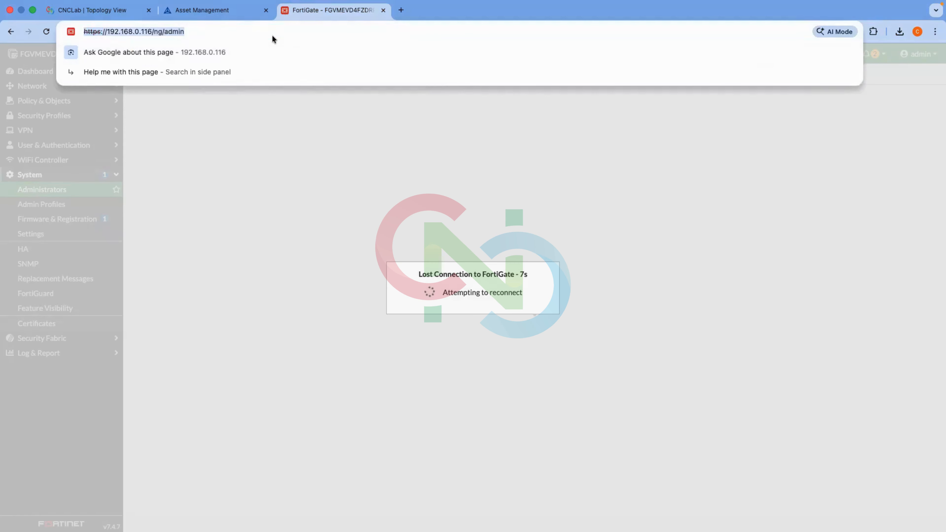
key(Return)
click(350, 312)
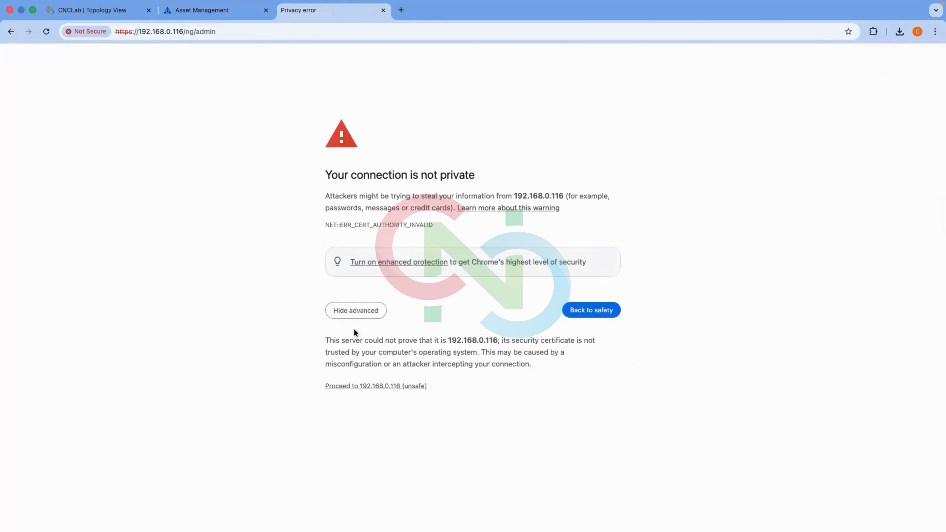
click(358, 387)
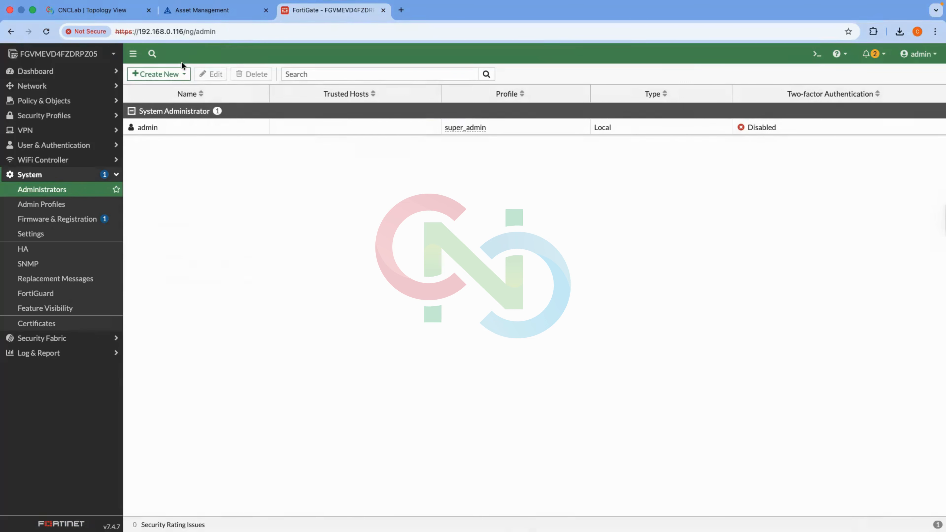
Start a new administrator named Testing and enter its password and confirmation.
click(182, 74)
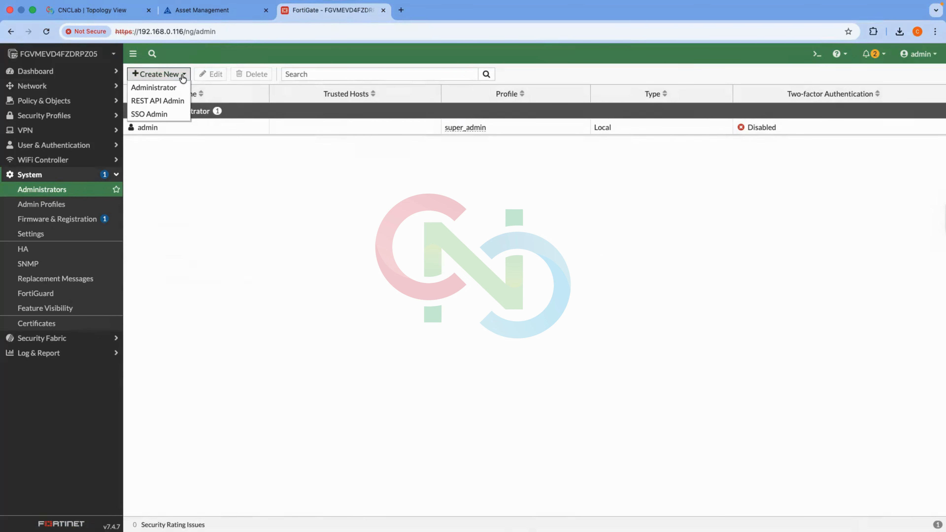
click(171, 89)
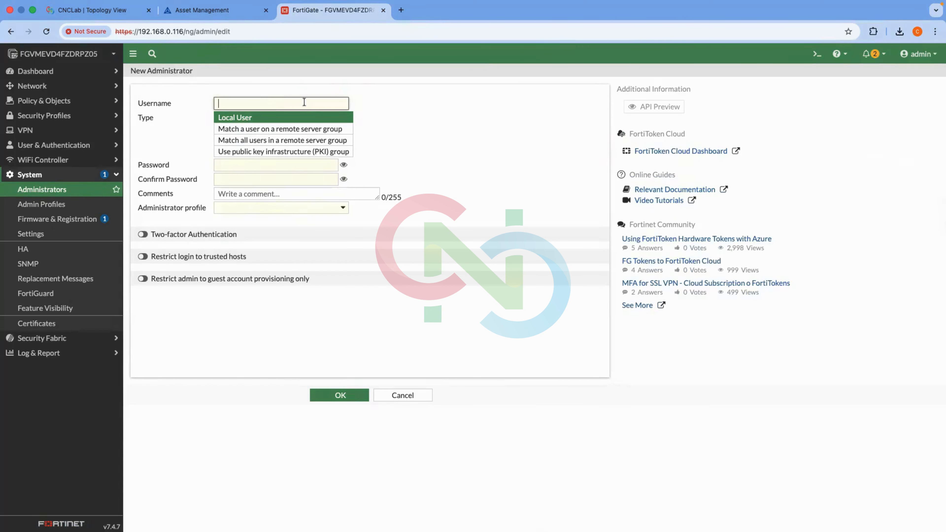
text(Testing)
click(320, 162)
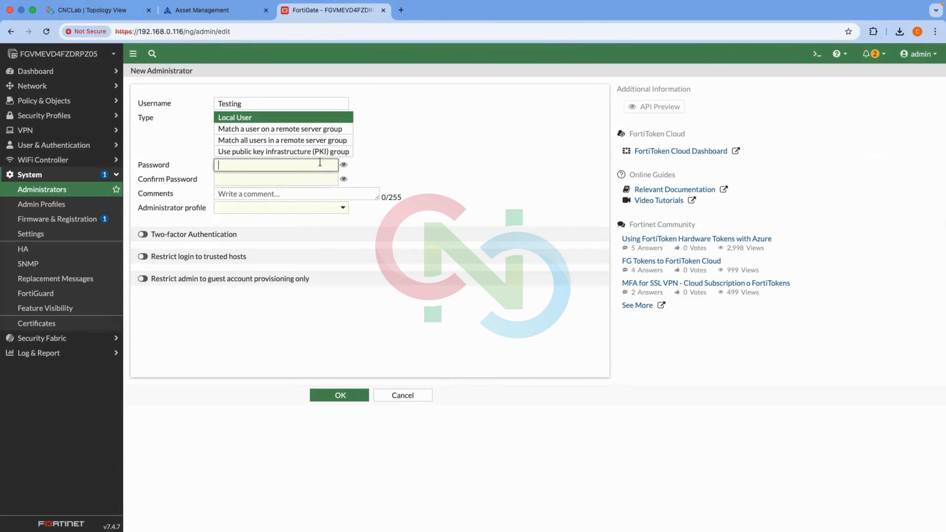
text(Testing123)
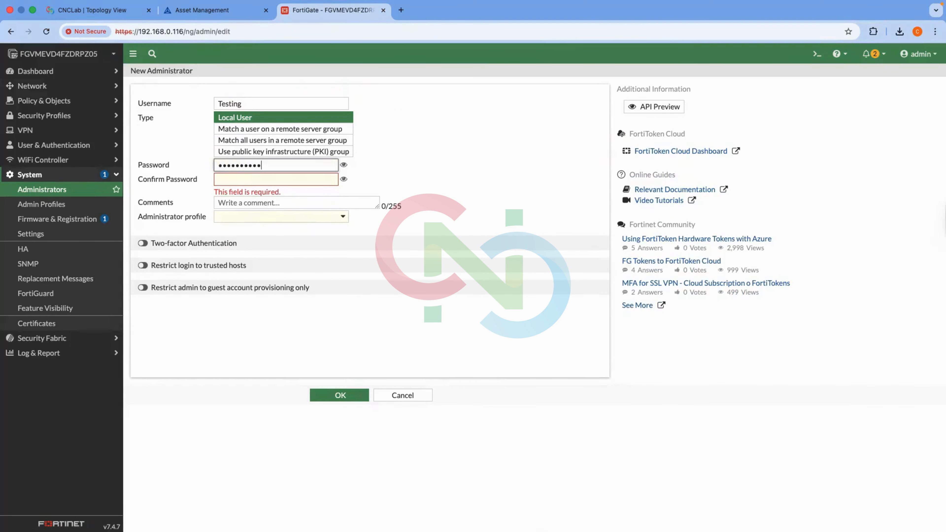
text(!@)
key(Tab)
text(Te)
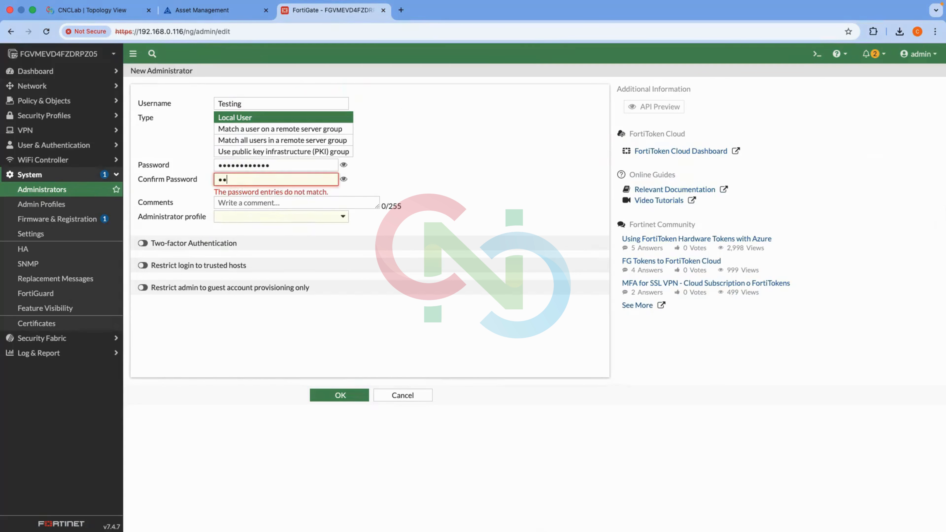
text(sting123!@)
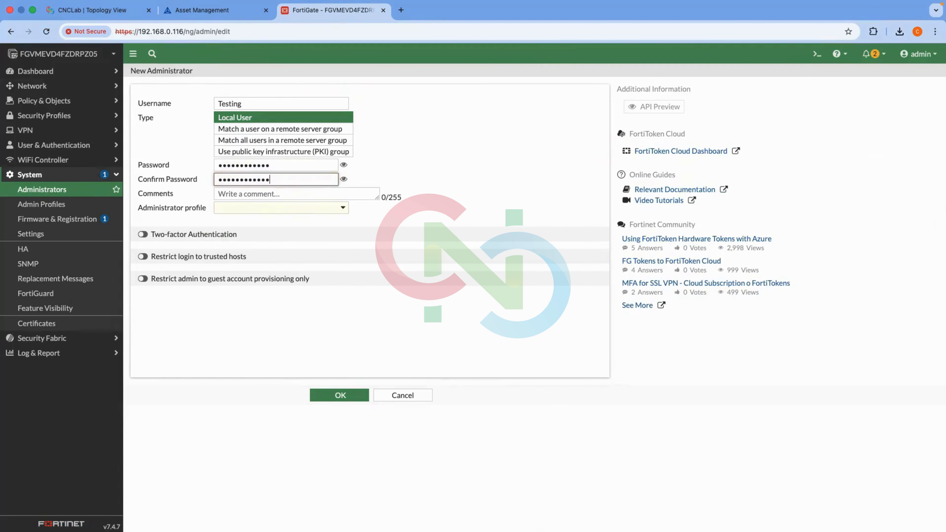
Assign the super_admin profile to the Testing administrator and save it.
click(293, 207)
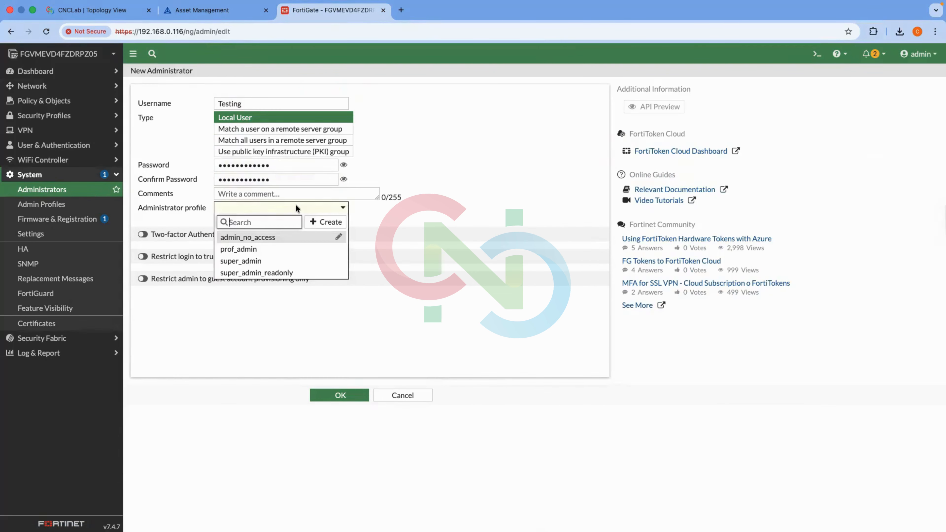
click(265, 261)
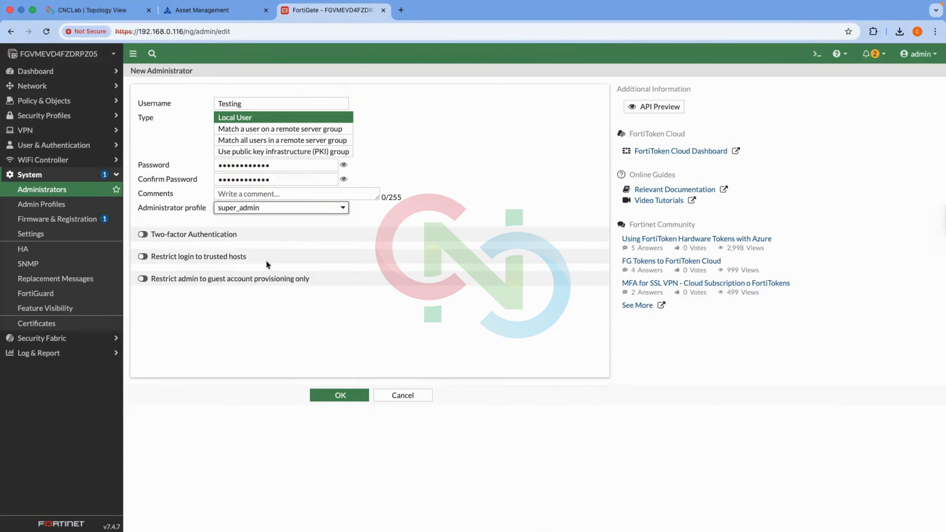
click(323, 212)
mouse_move(277, 250)
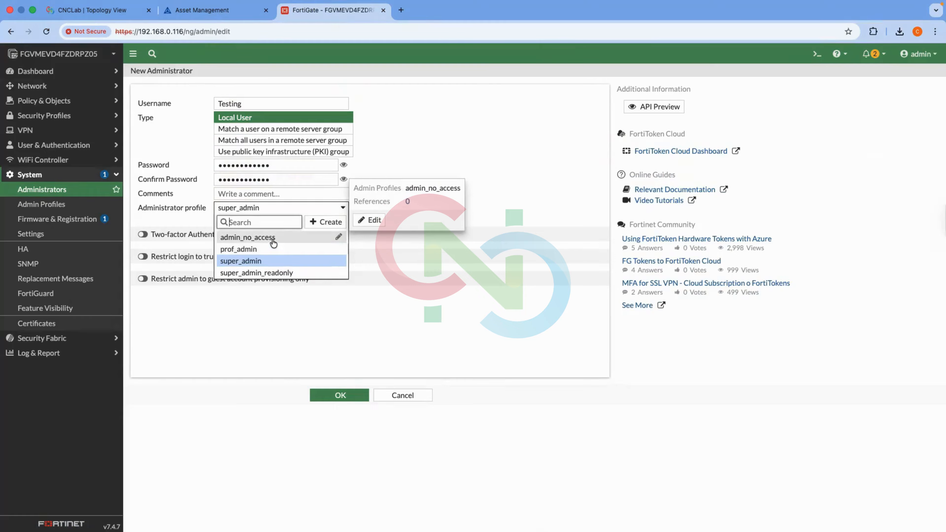
mouse_move(267, 278)
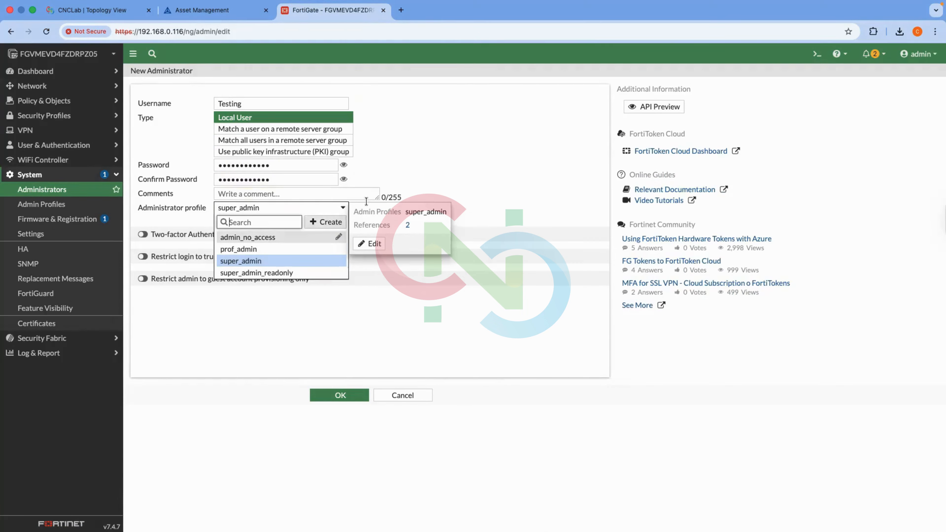
click(392, 184)
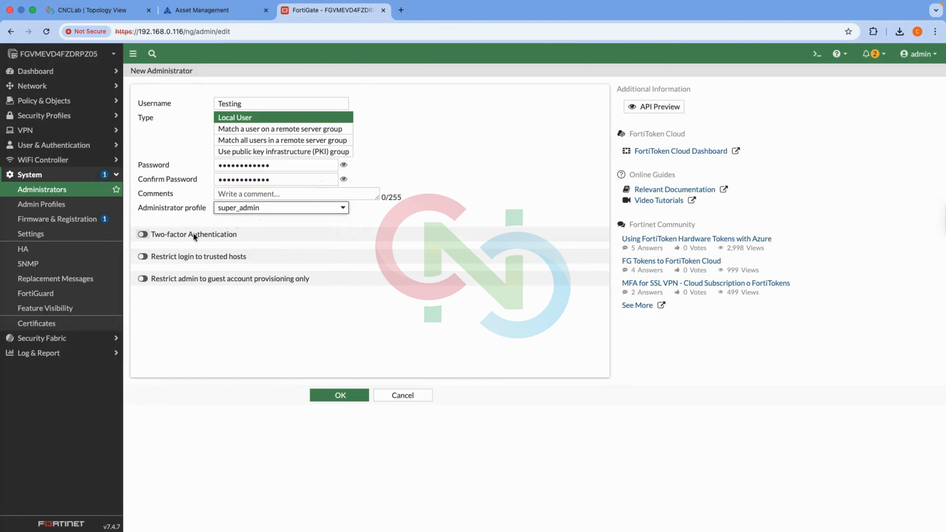
click(338, 394)
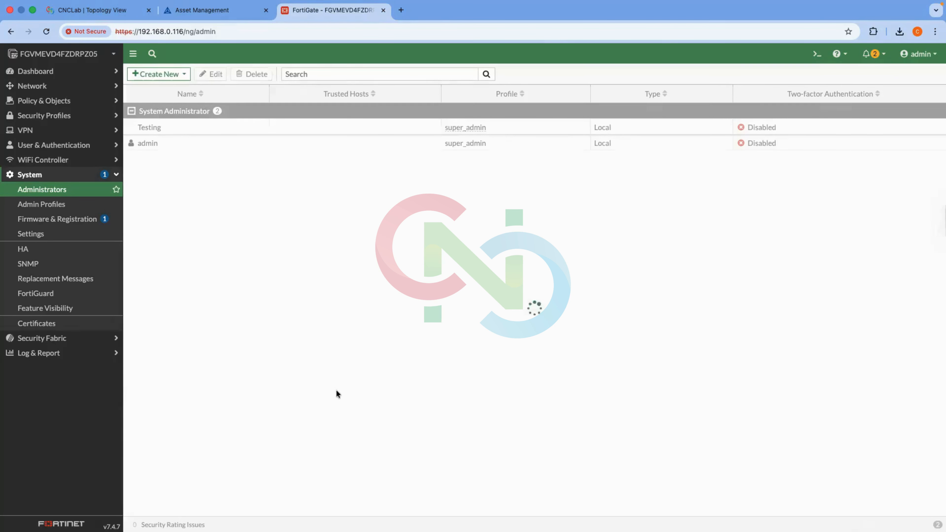
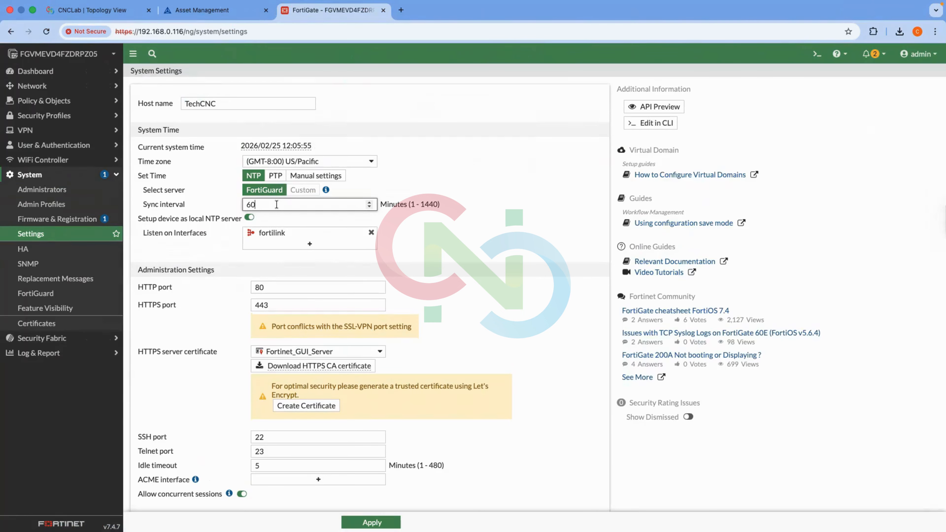
Change the administration HTTP port from 80 to 8080.
scroll(283, 244, down, 3)
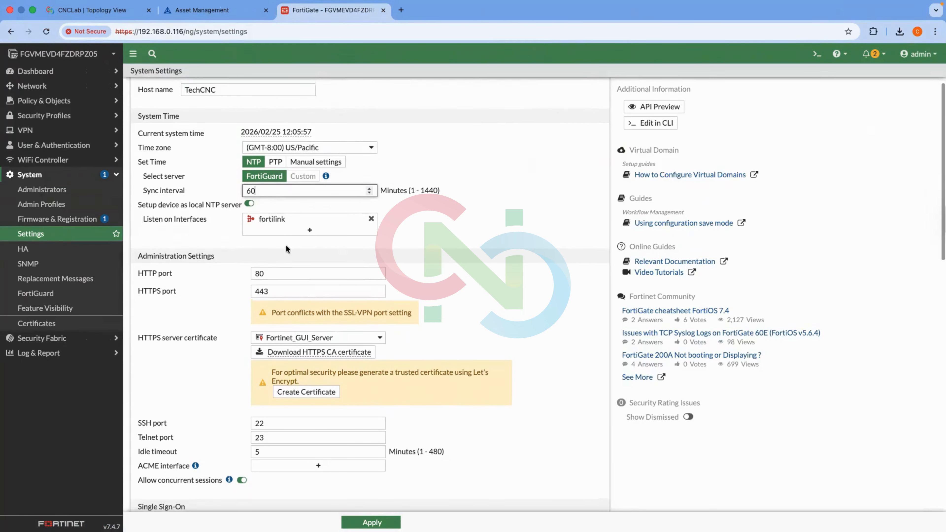
click(269, 231)
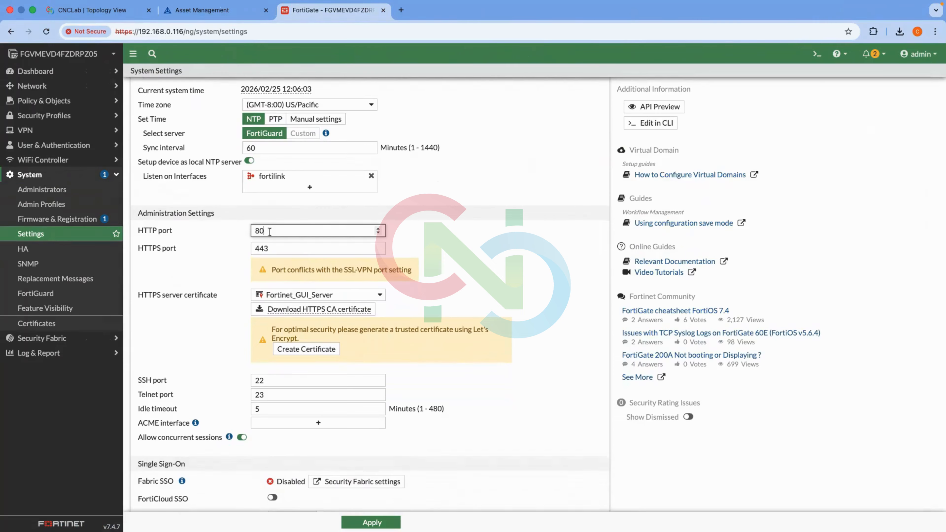
click(275, 244)
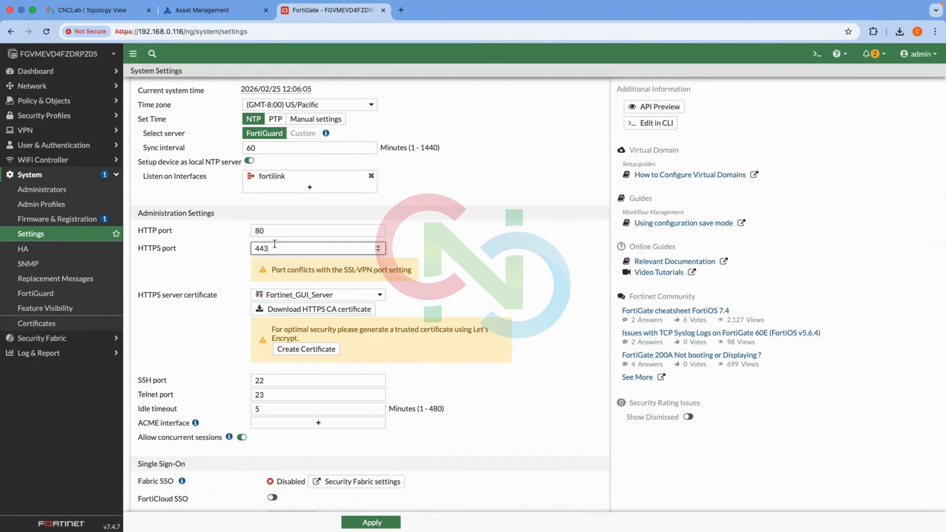
click(277, 232)
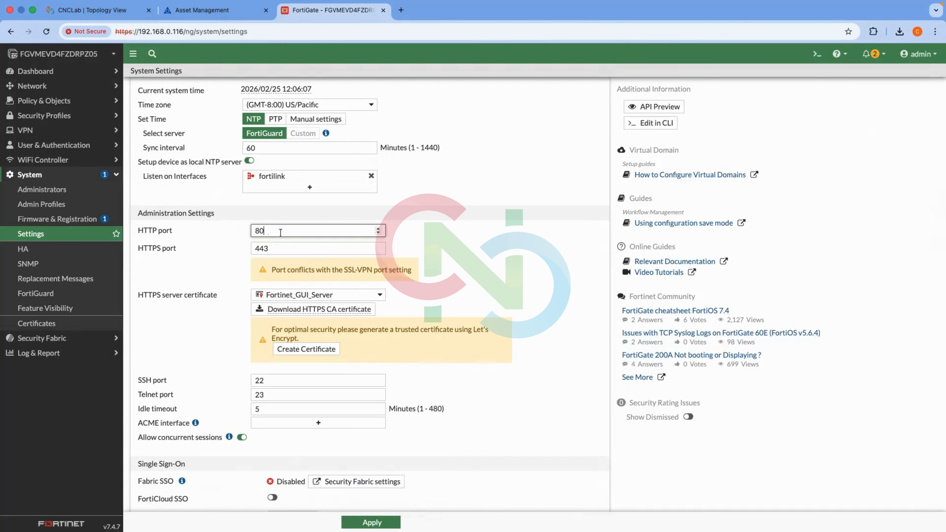
text(80)
Set the administration idle timeout from 5 to 1 minute.
scroll(309, 341, down, 1)
scroll(309, 341, down, 1)
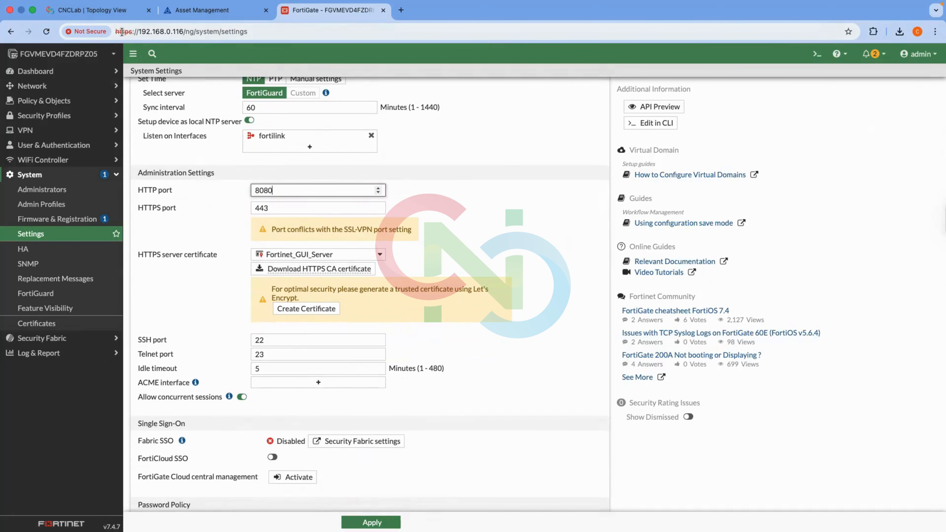
mouse_move(309, 257)
click(267, 369)
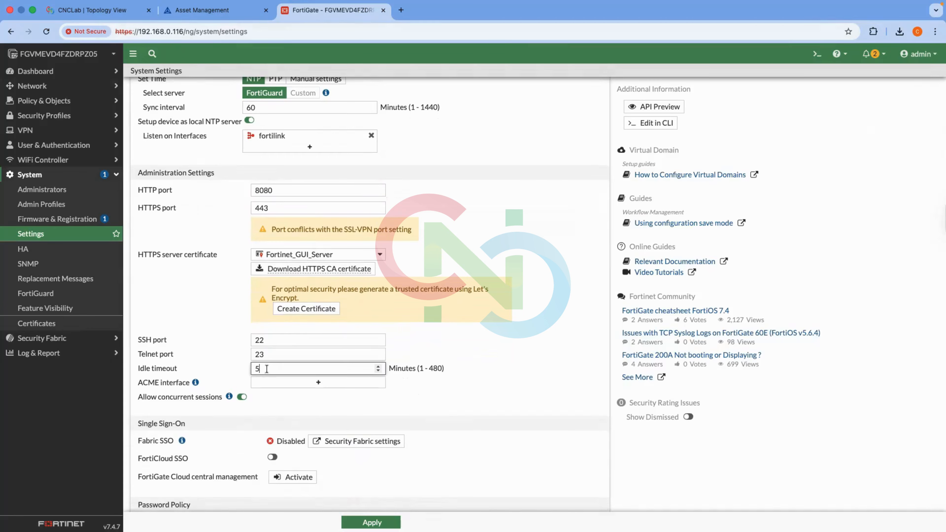
key(BackSpace)
text(1)
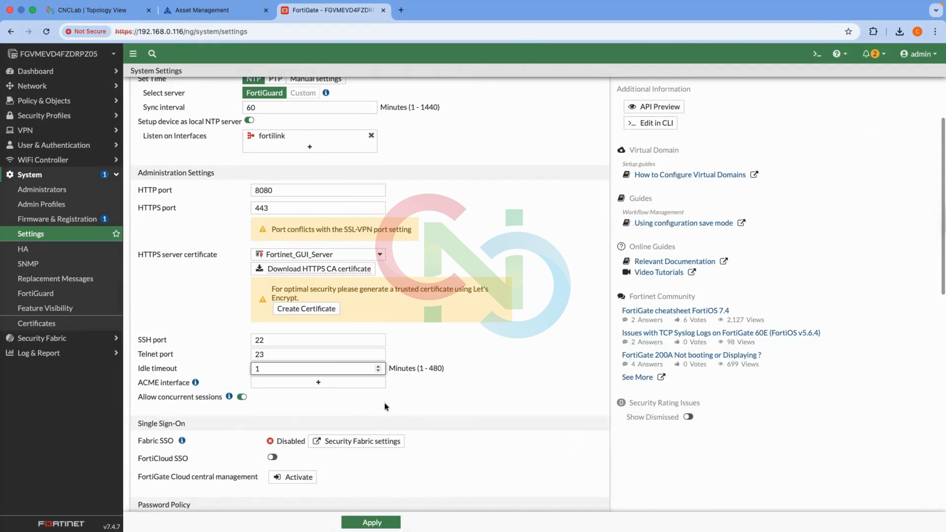
scroll(384, 403, down, 5)
scroll(384, 402, down, 1)
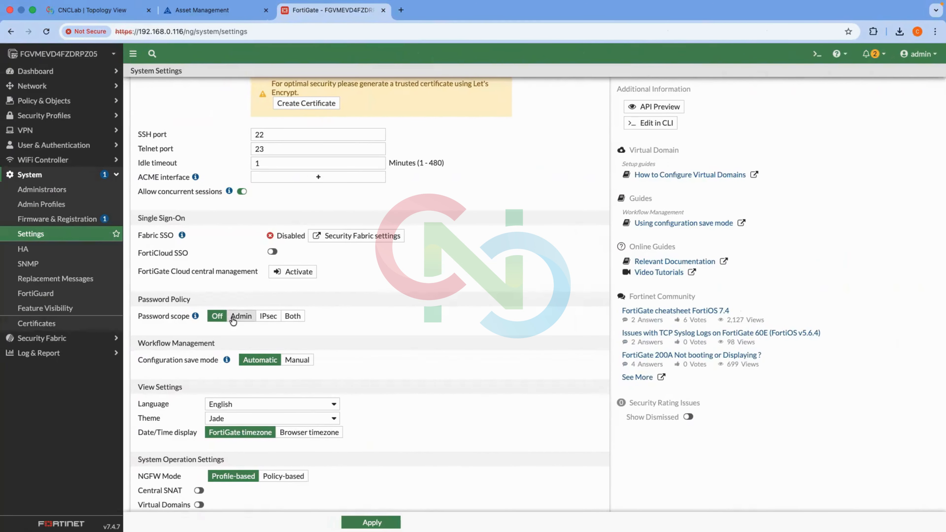
click(231, 321)
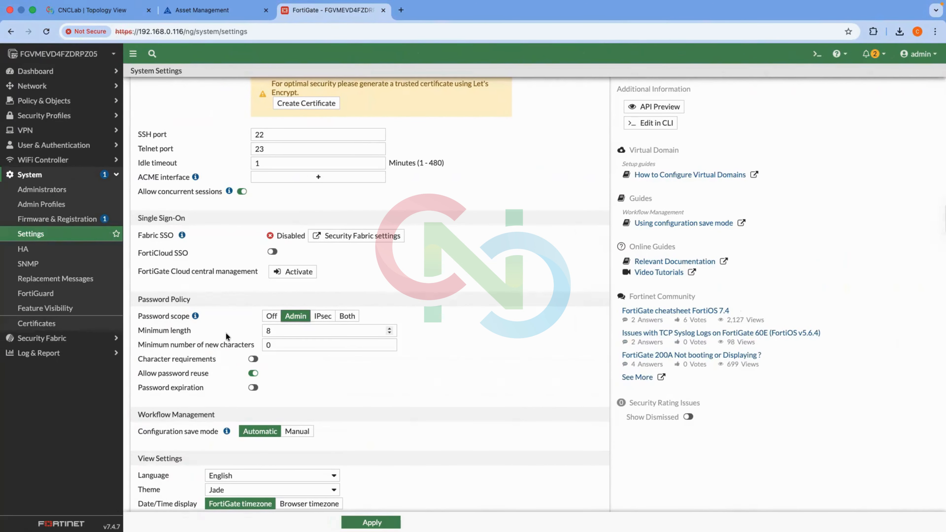
click(254, 360)
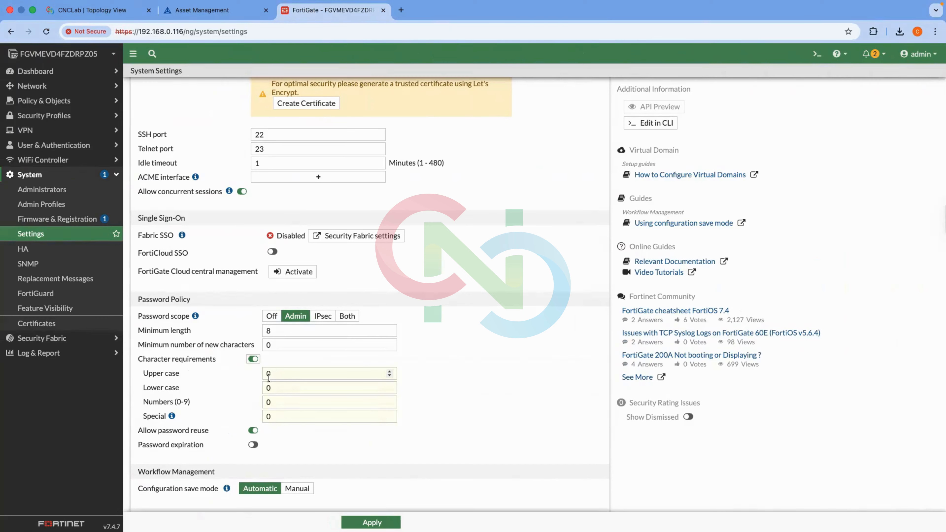
click(253, 359)
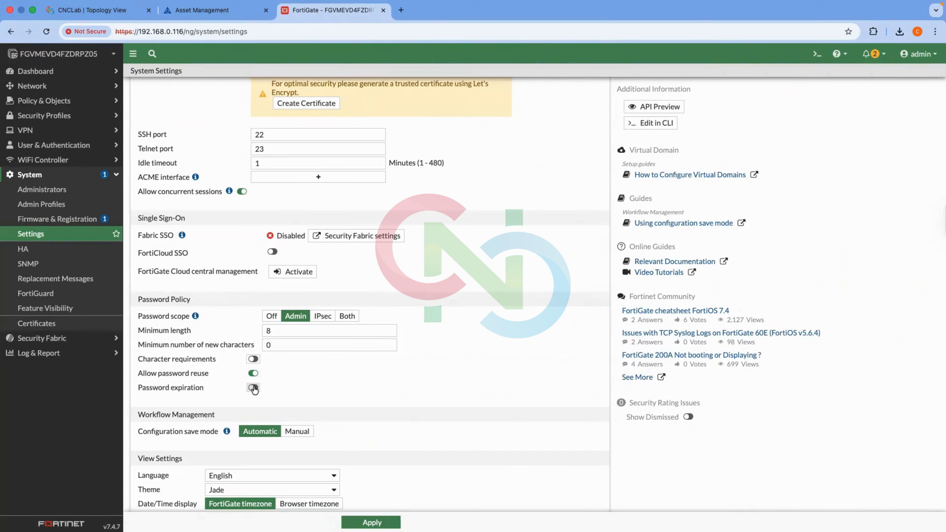
click(253, 388)
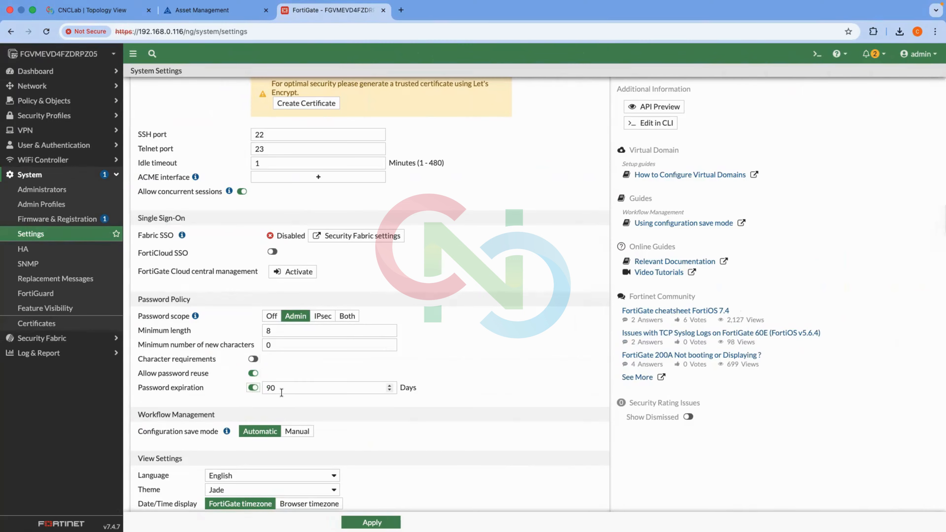
click(253, 388)
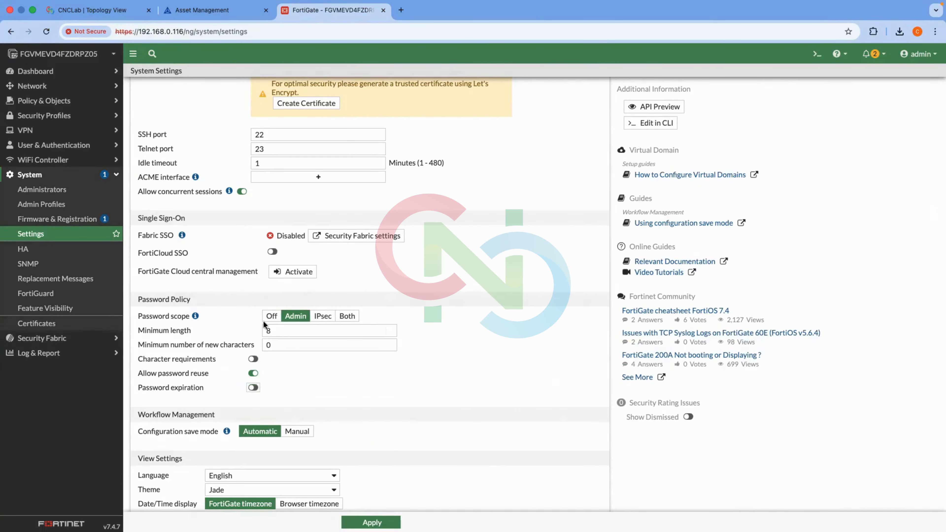
click(271, 316)
scroll(311, 376, down, 3)
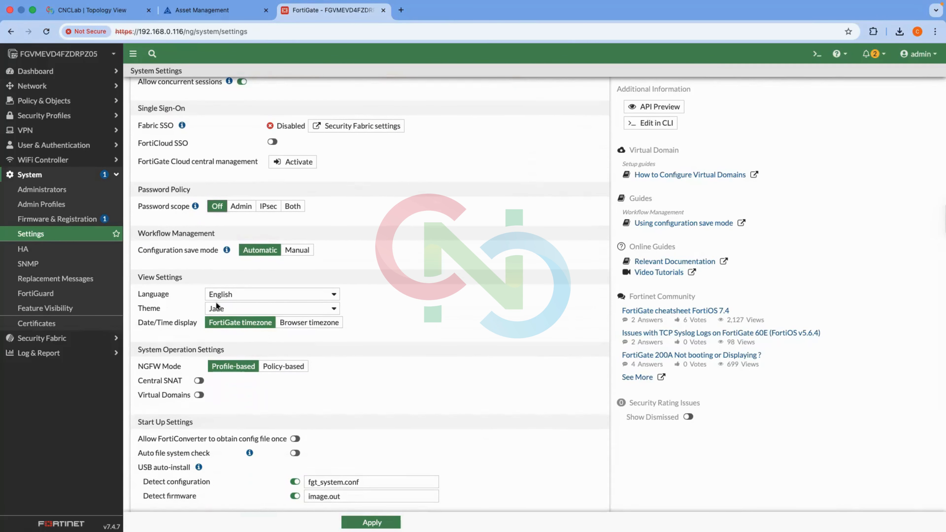
click(218, 295)
click(378, 286)
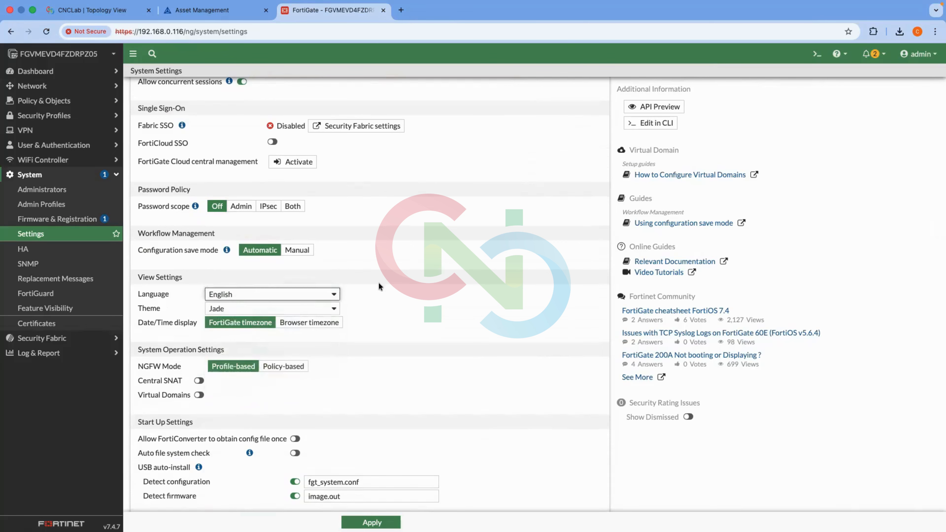
click(262, 308)
click(246, 346)
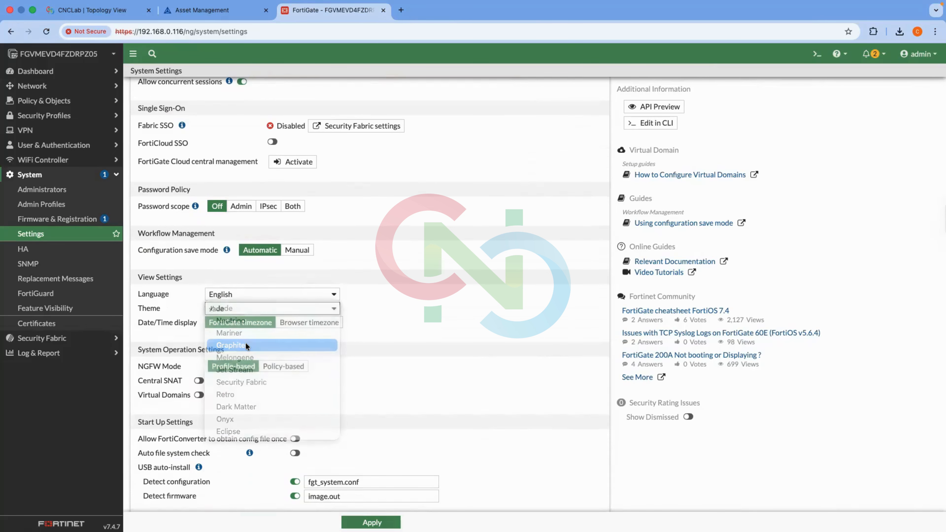
click(235, 305)
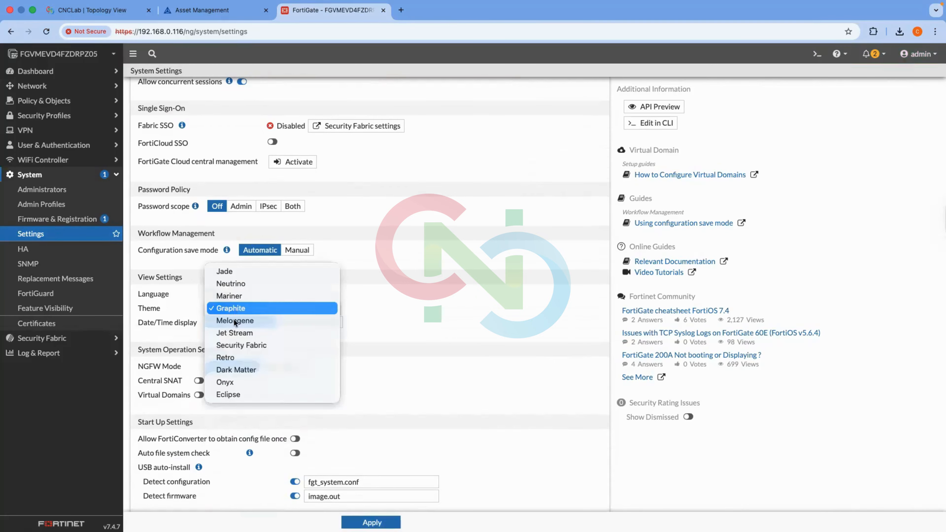
click(233, 344)
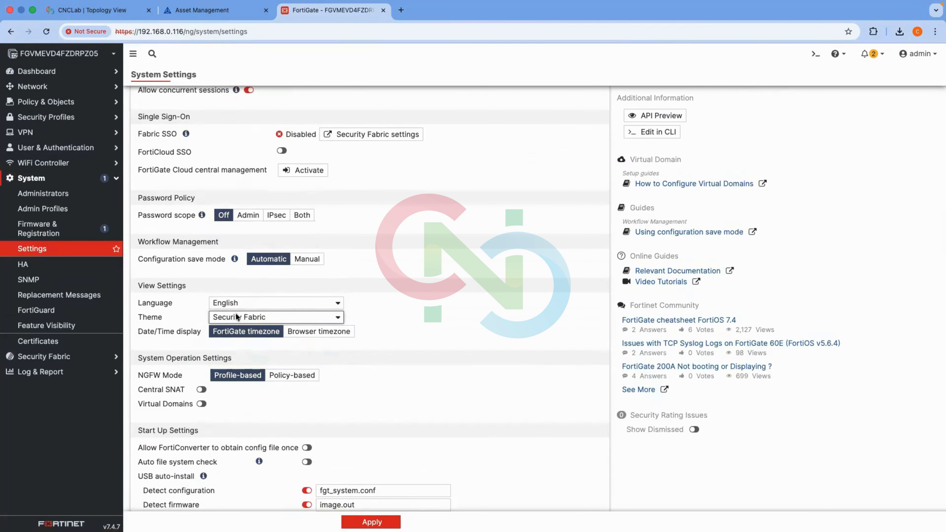
click(236, 314)
click(235, 354)
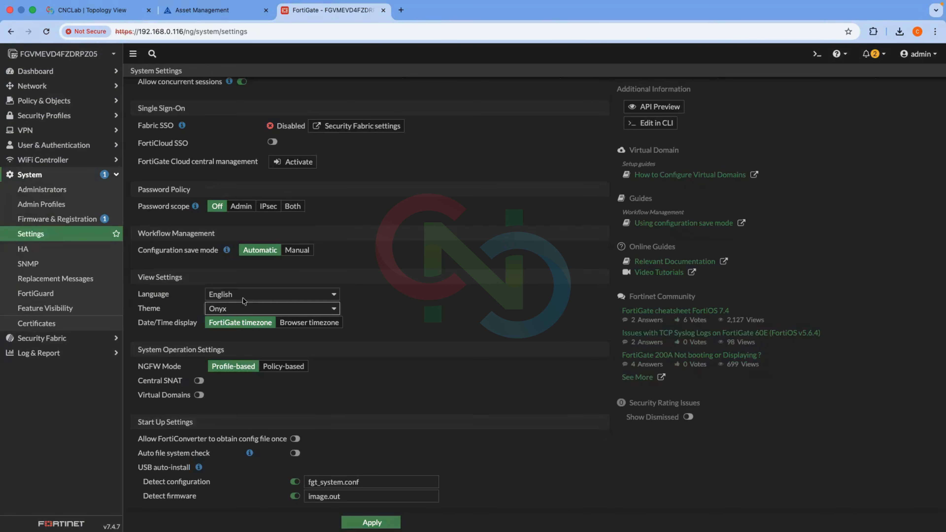
click(239, 310)
click(228, 210)
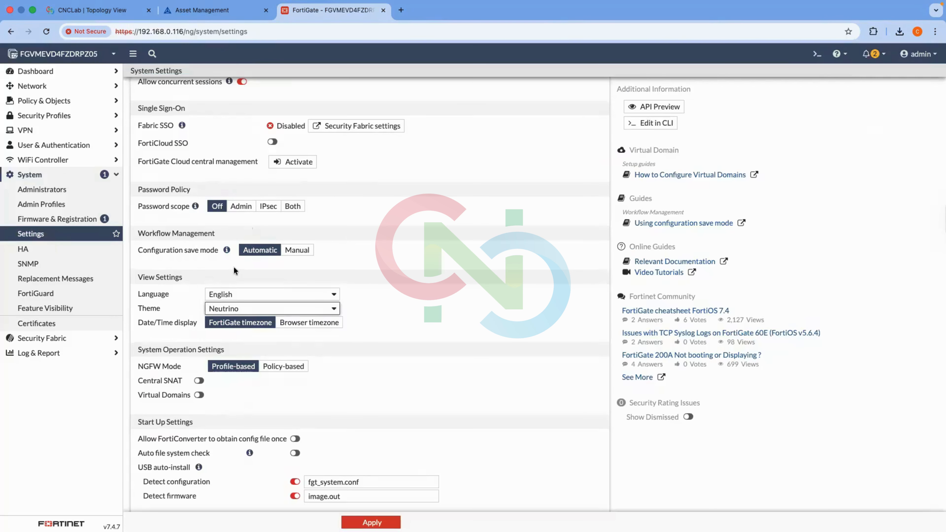
click(234, 306)
click(234, 295)
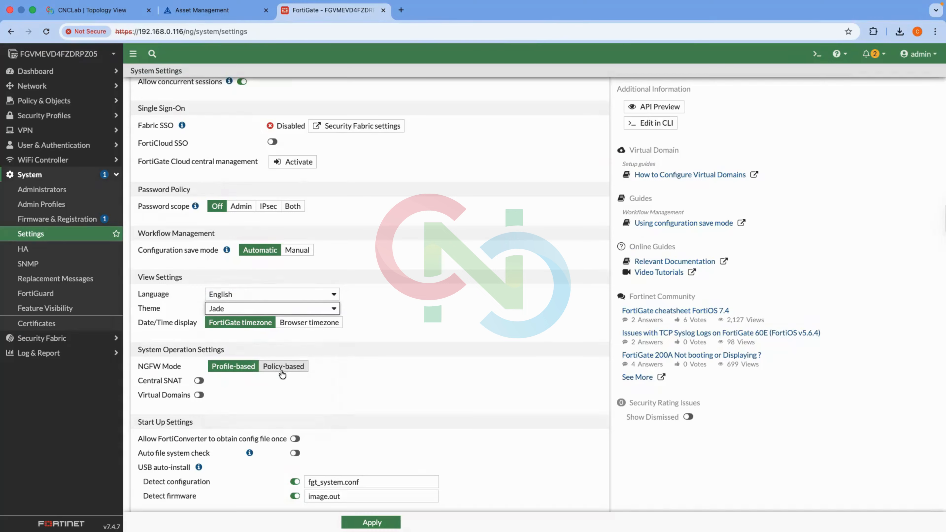
Apply host name TechCNC, HTTP port 8080 and 1-minute idle timeout, confirming the save.
scroll(263, 420, down, 5)
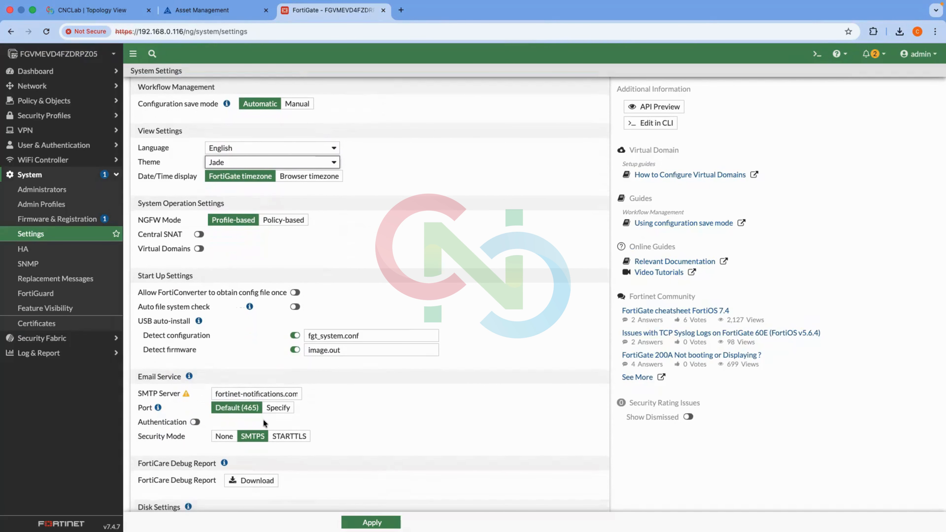
scroll(340, 426, down, 2)
scroll(340, 426, up, 18)
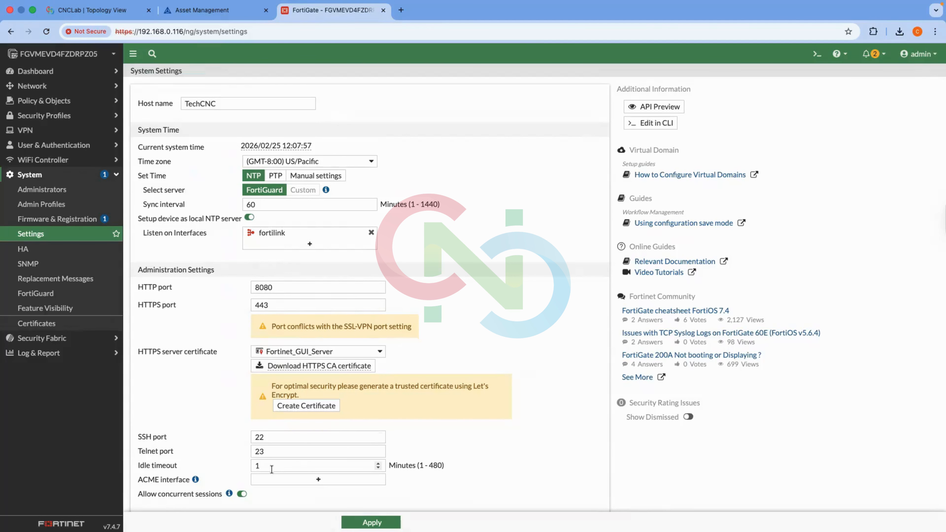
click(371, 522)
click(441, 318)
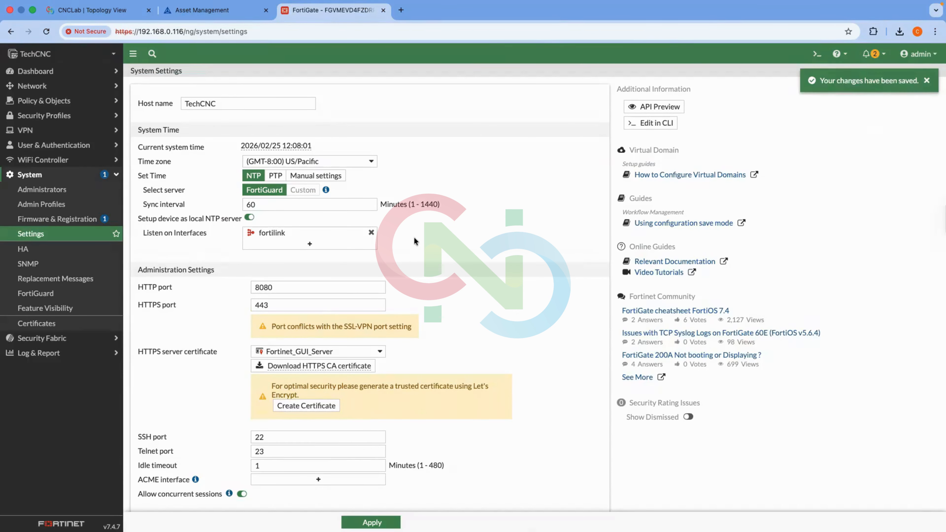
Load 192.168.0.116:8080 in a new tab to reach the login page, then return to settings.
click(306, 289)
click(401, 10)
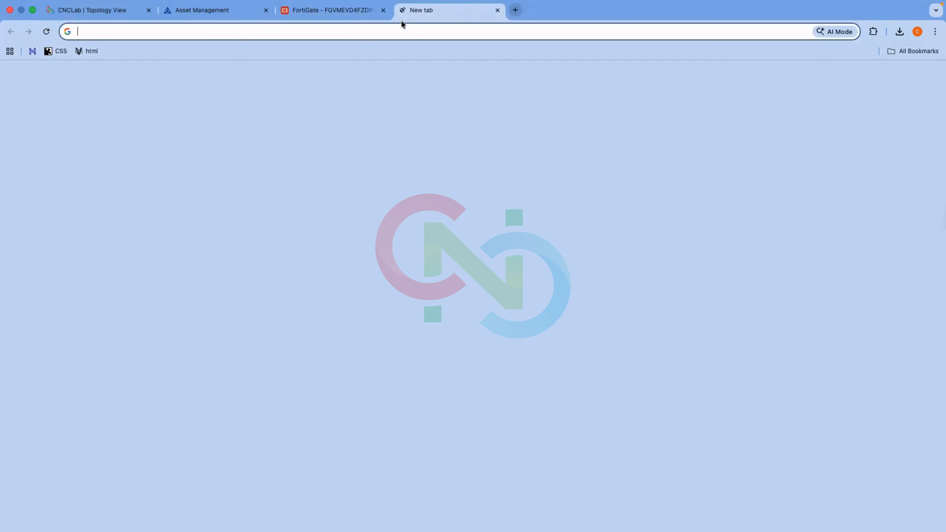
text(192.168.0.114)
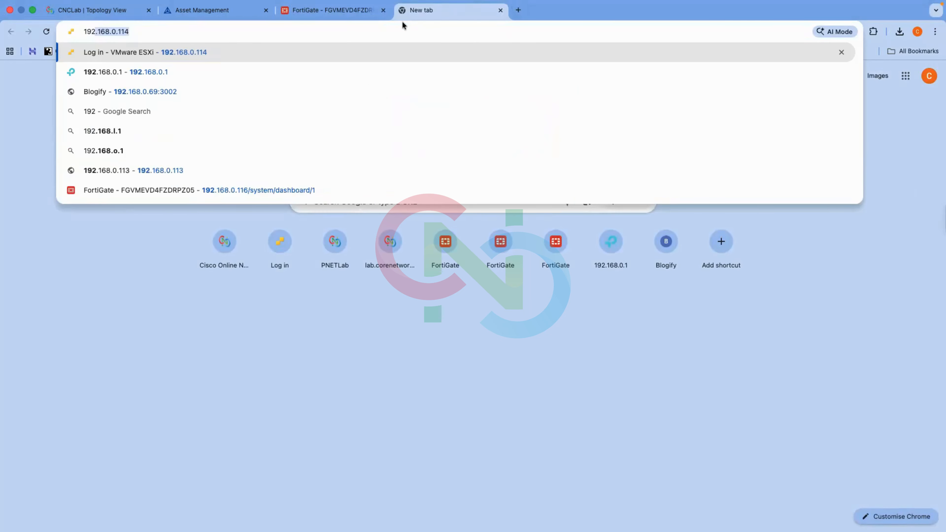
key(Delete)
text(68.0.116)
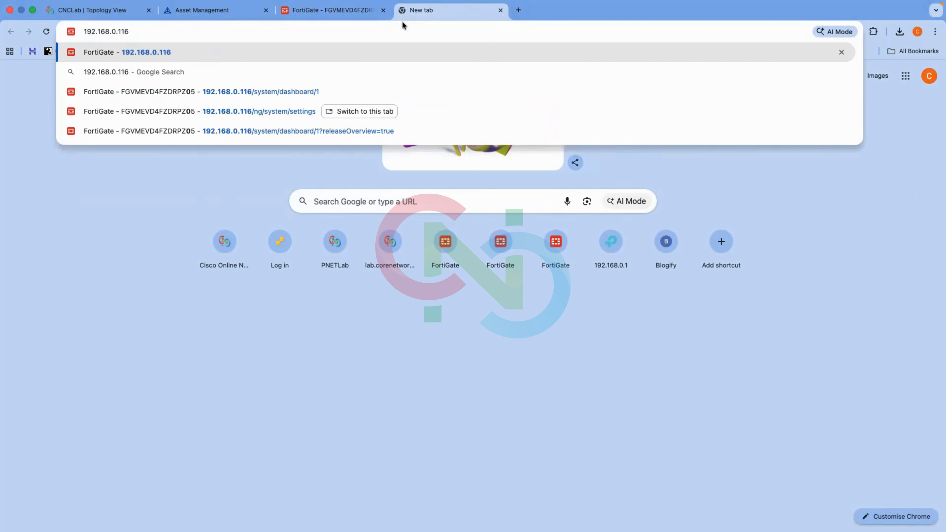
text(:8080)
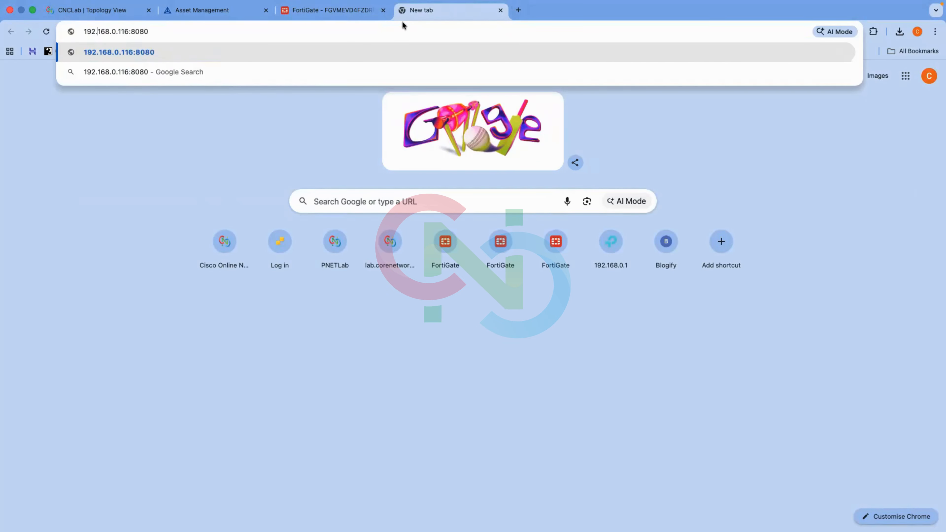
key(Return)
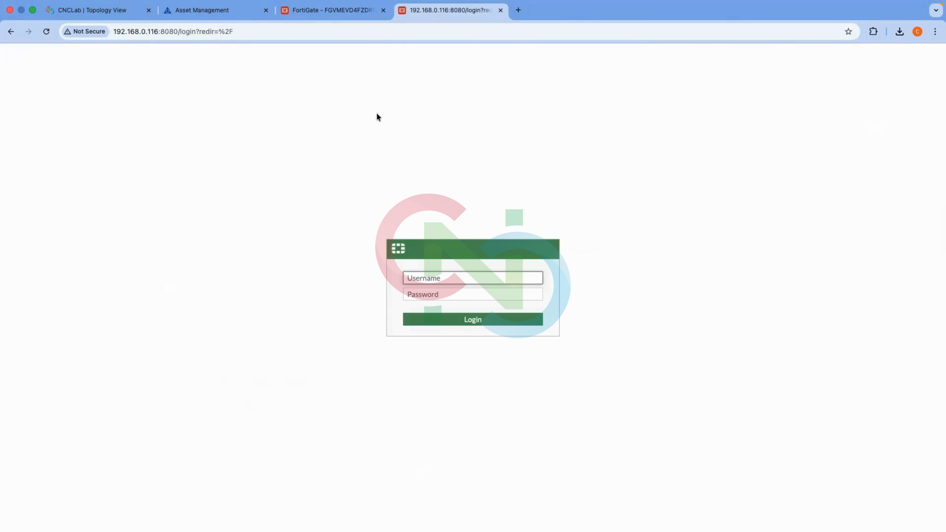
click(359, 16)
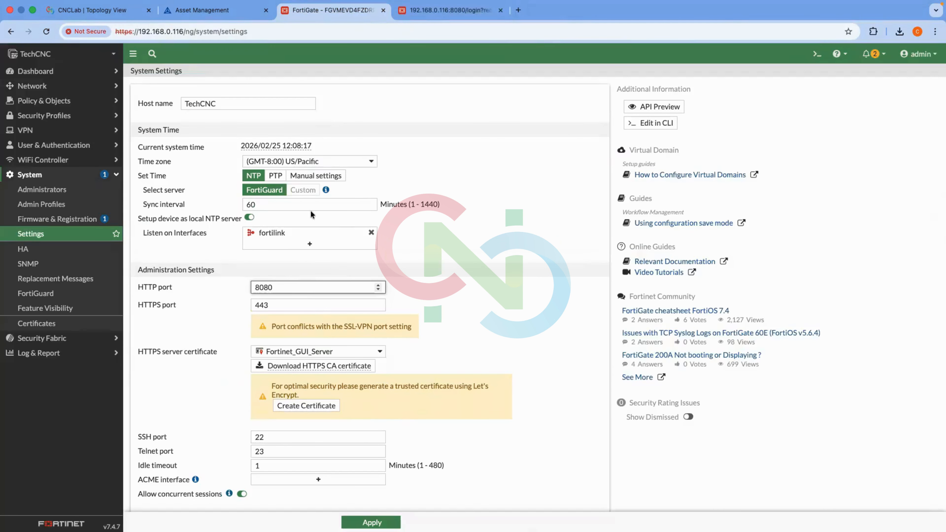
Change the HTTP port from 8080 back to 80 and confirm the save.
click(306, 287)
key(BackSpace)
key(BackSpace)
key(Return)
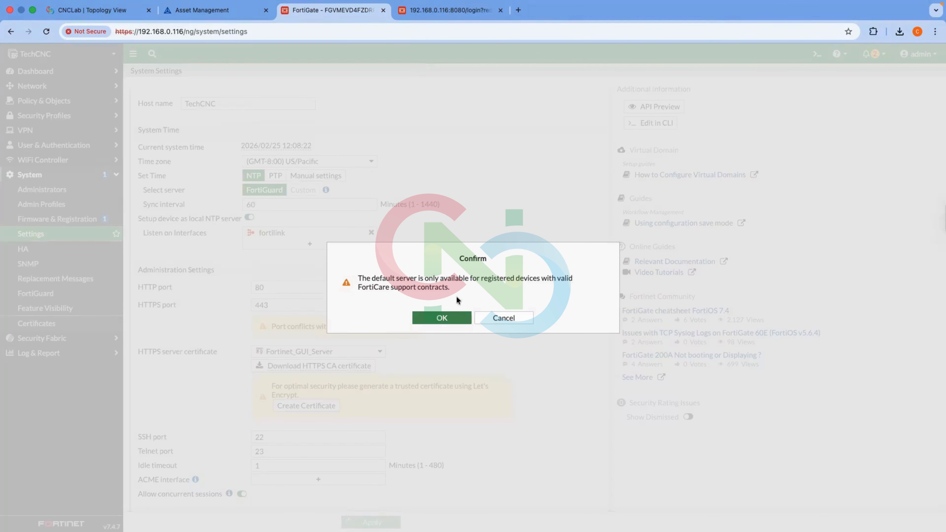
click(455, 315)
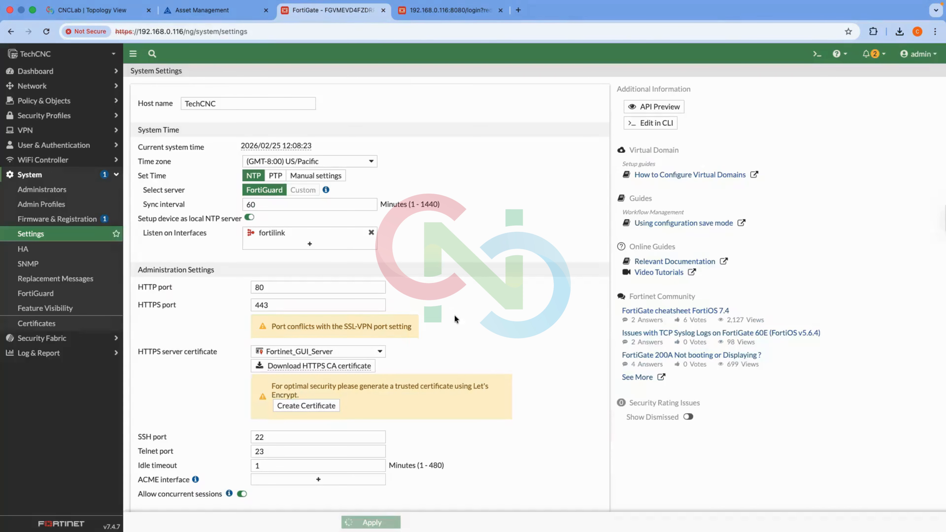
Reload the port 8080 page to see it time out, then return to the settings tab.
click(436, 16)
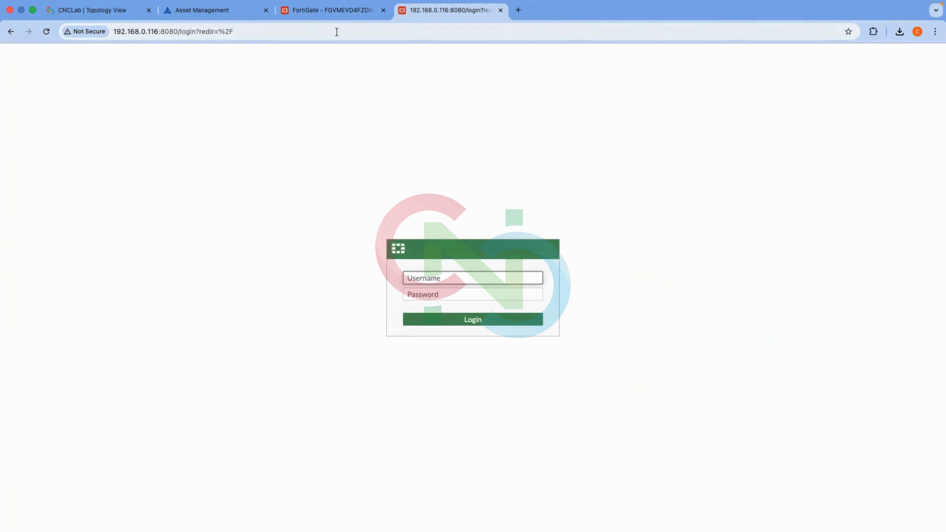
click(336, 31)
key(Return)
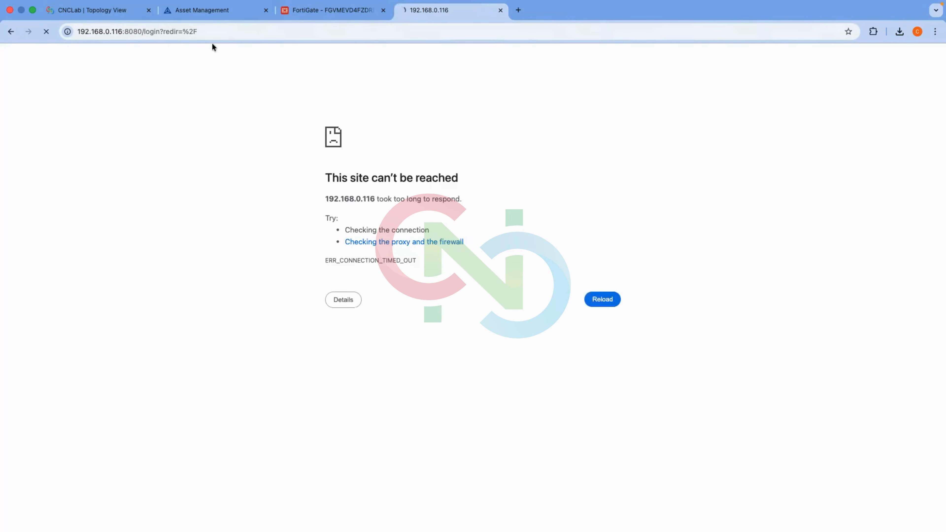
click(327, 14)
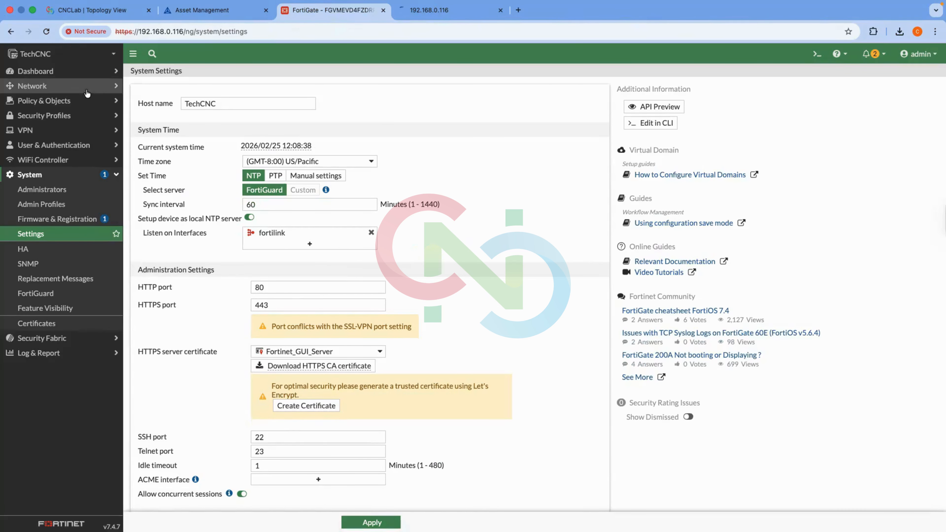
Expand the Dashboard menu to list the Status, Security and Network dashboards.
mouse_move(359, 159)
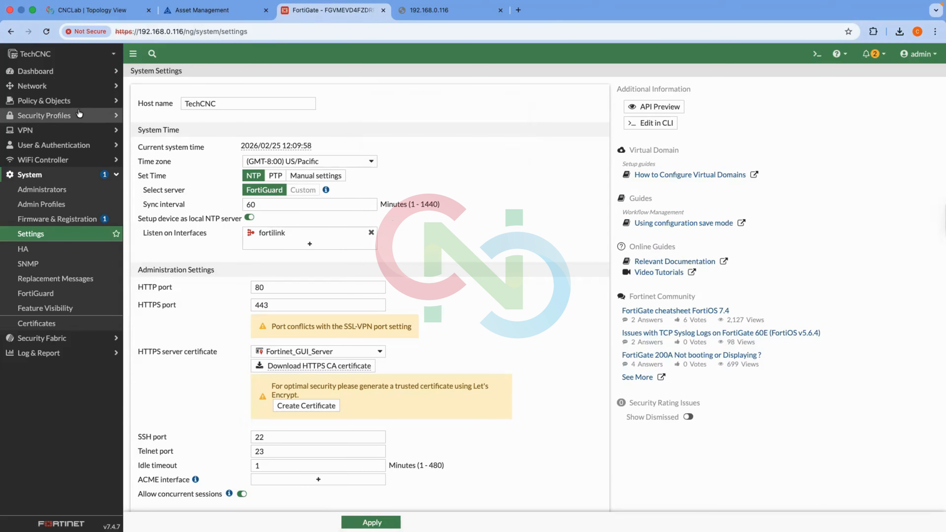
scroll(189, 182, down, 15)
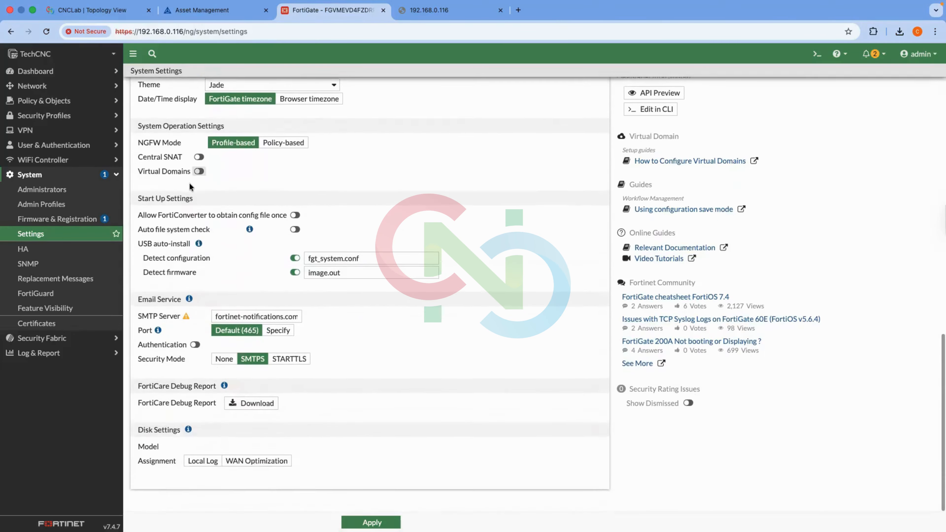
click(61, 72)
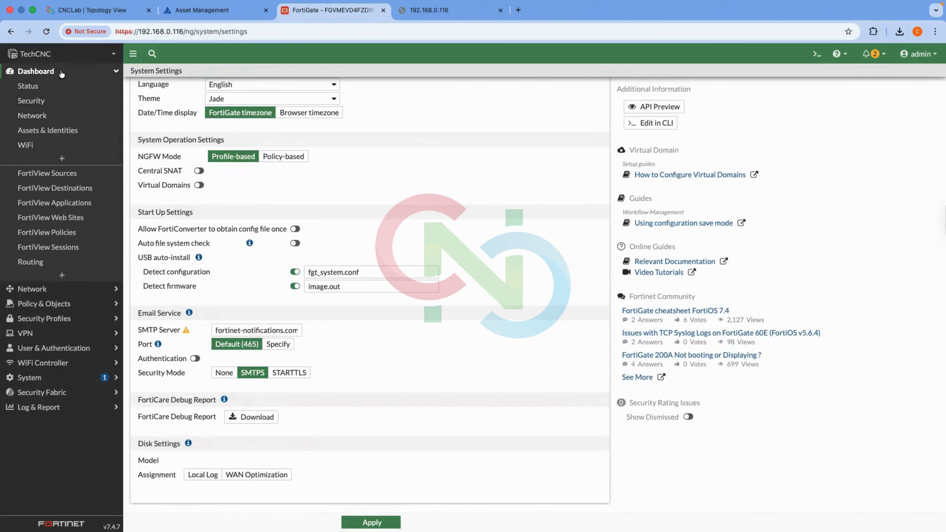
View the Status dashboard showing hostname TechCNC and firmware v7.4.7, then expand the System menu.
click(60, 86)
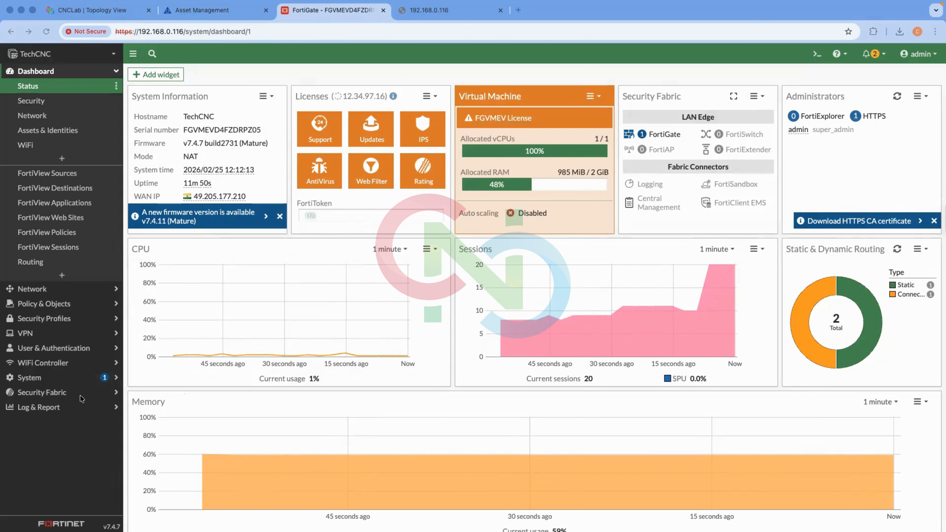
click(79, 377)
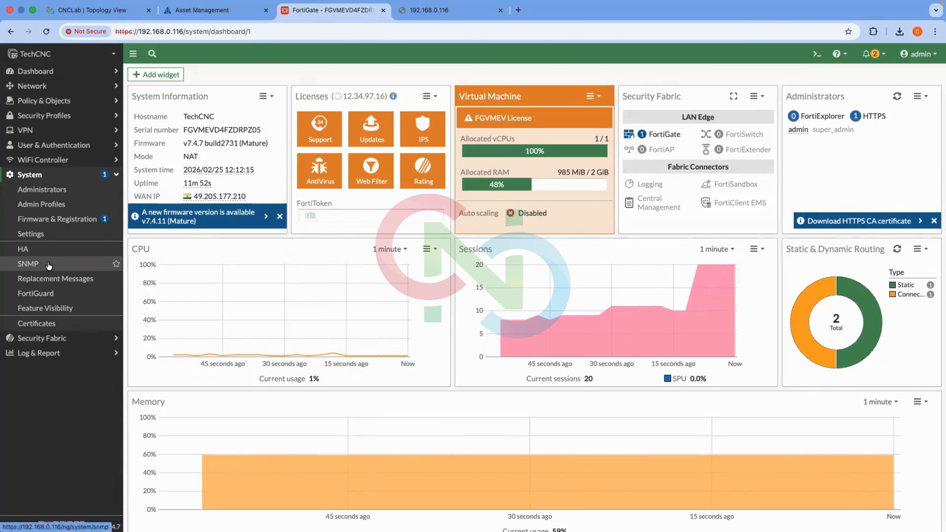
In System Settings, change the idle timeout from 1 to 5 minutes and confirm the save.
click(53, 234)
scroll(278, 263, down, 3)
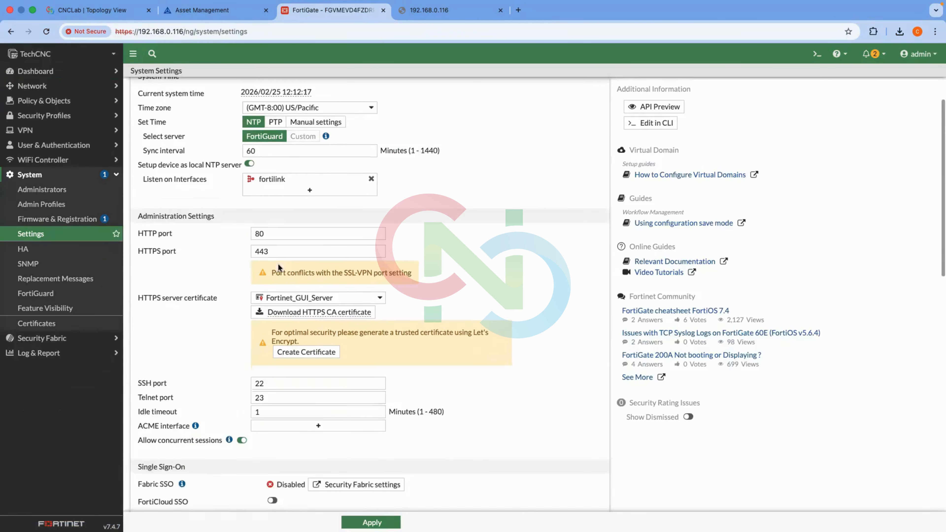
click(296, 343)
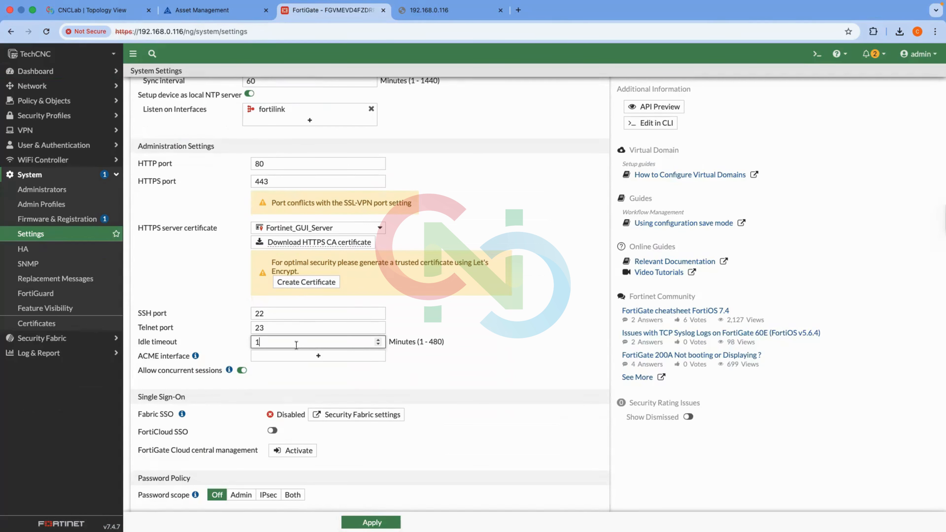
key(BackSpace)
text(5)
key(Return)
click(435, 316)
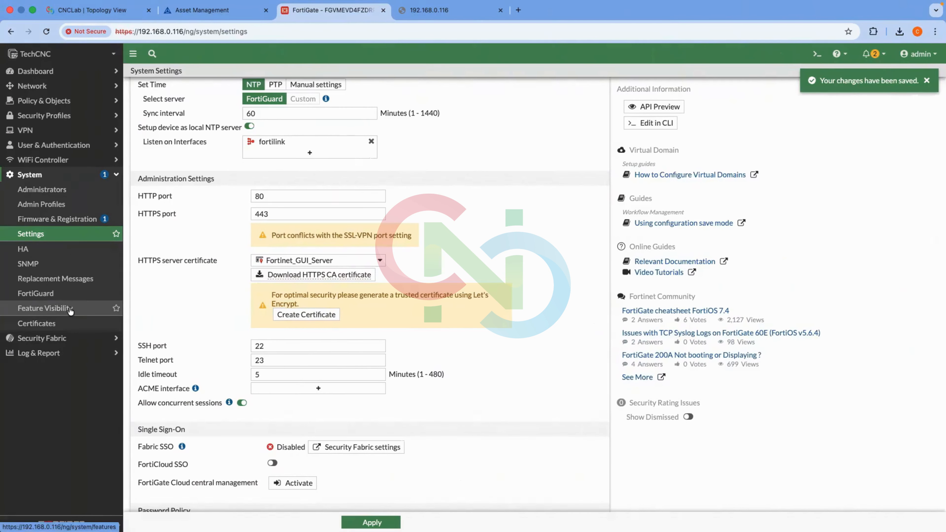
Open System > Feature Visibility and scroll through the core, security and additional features.
click(69, 309)
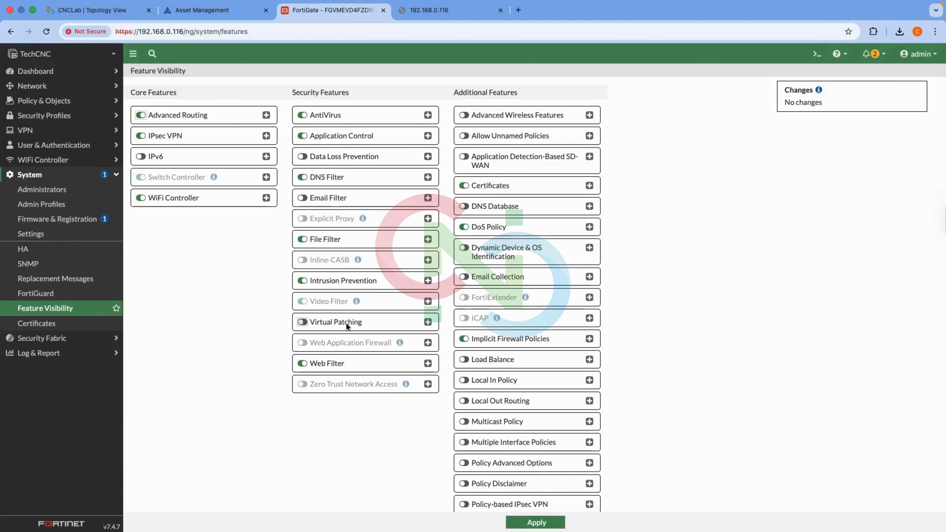
scroll(533, 337, down, 5)
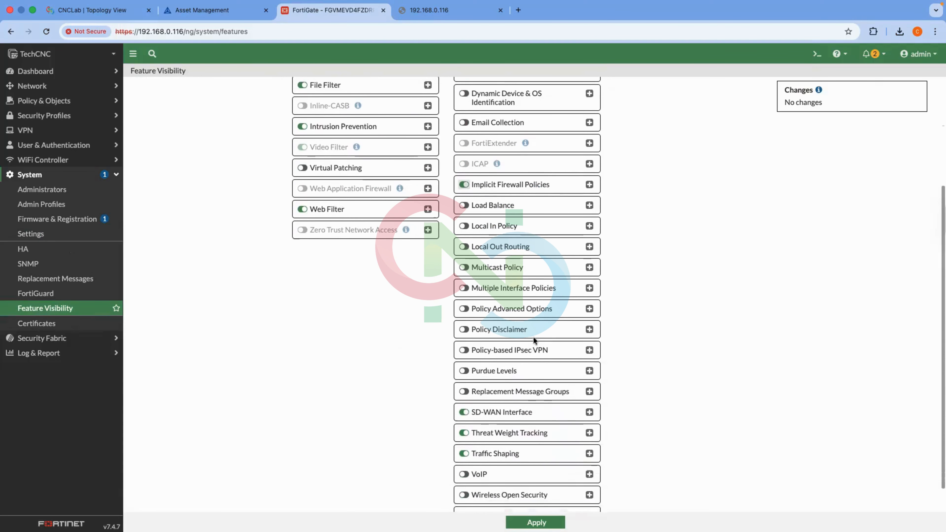
scroll(298, 202, up, 6)
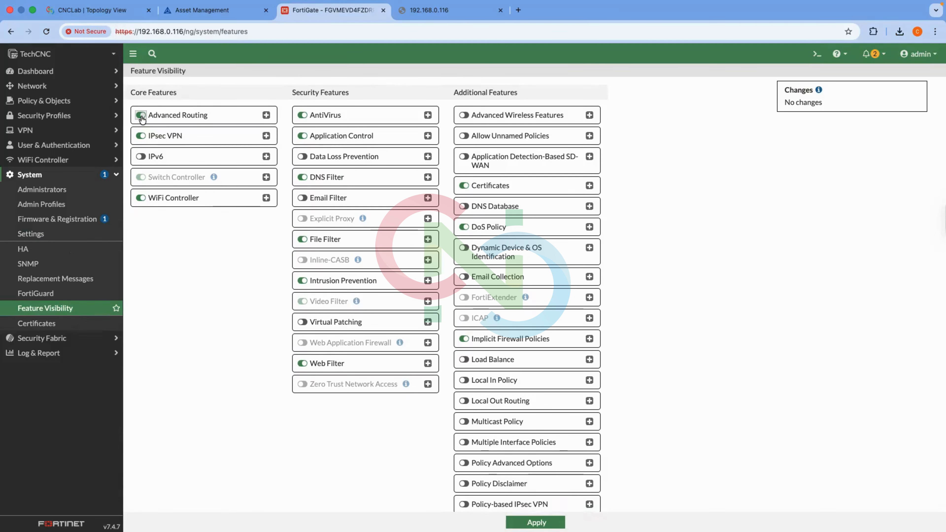
Disable Advanced Routing, apply it, and confirm the routing pages vanish from the Network menu.
click(266, 115)
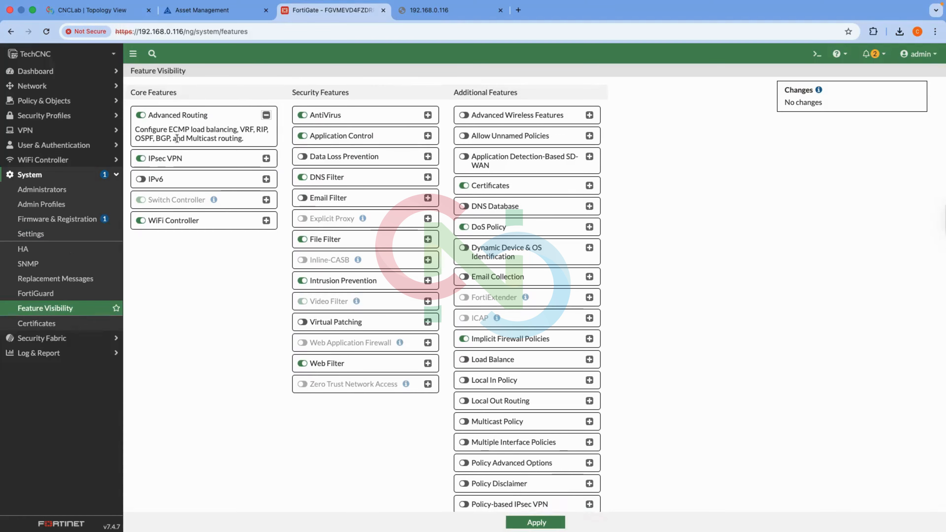
click(117, 105)
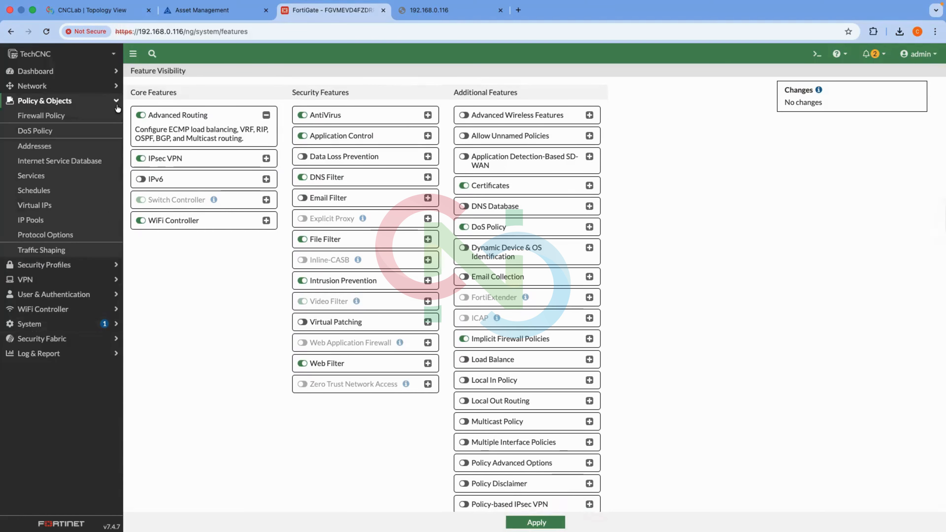
click(116, 86)
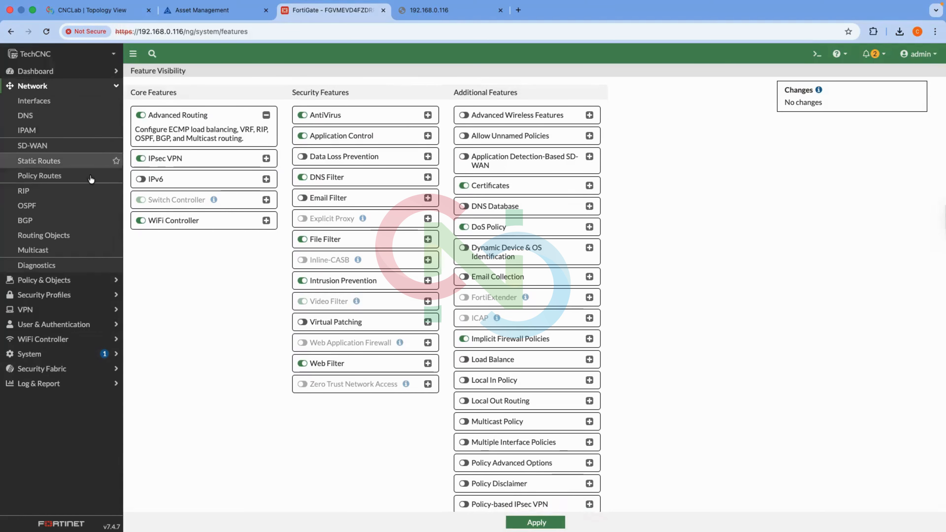
click(141, 116)
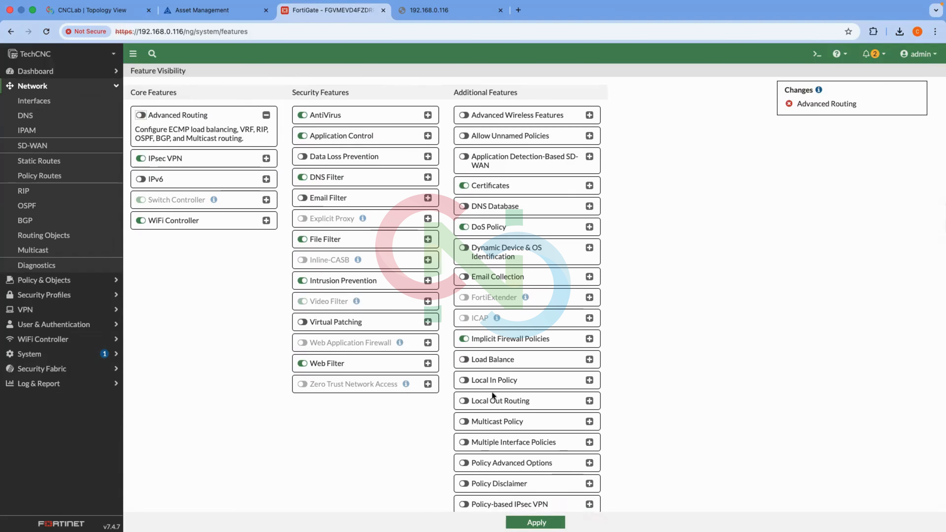
click(536, 523)
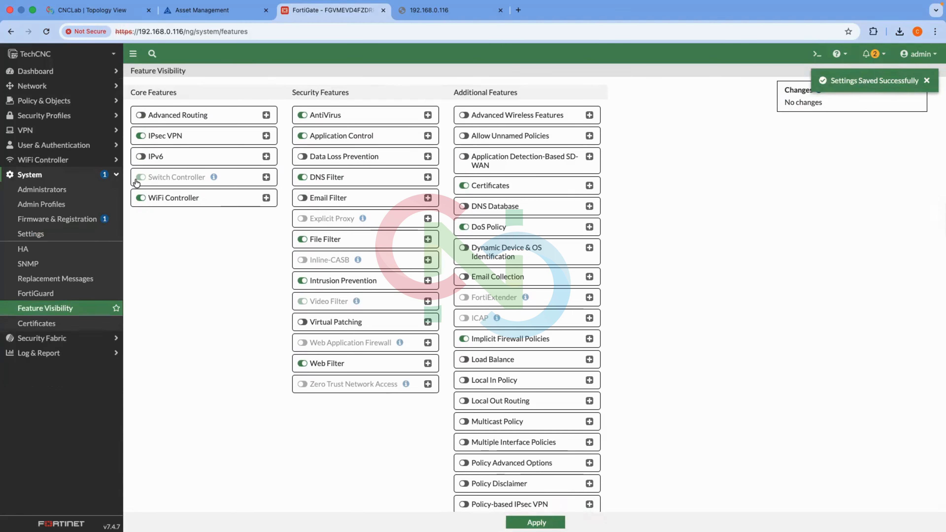
click(74, 86)
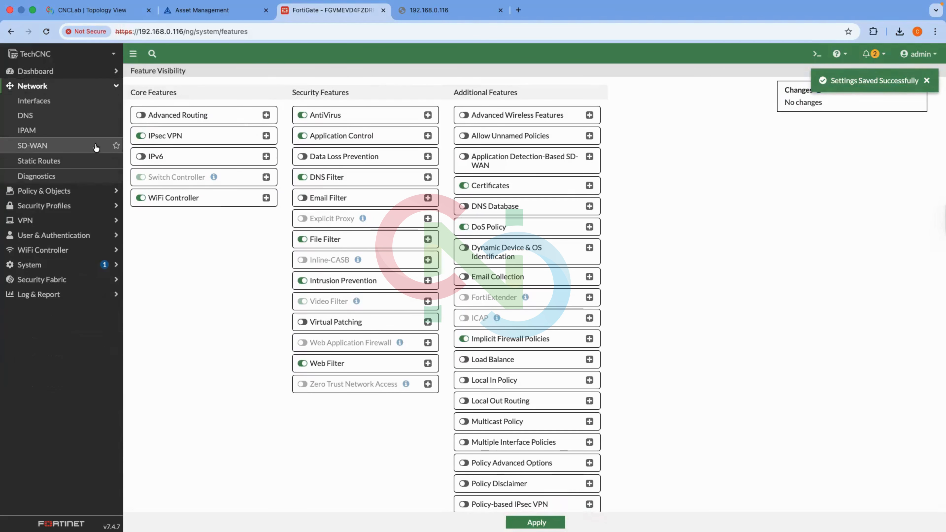
Re-enable Advanced Routing, apply it, and verify the RIP, OSPF and BGP pages return.
click(157, 118)
click(536, 523)
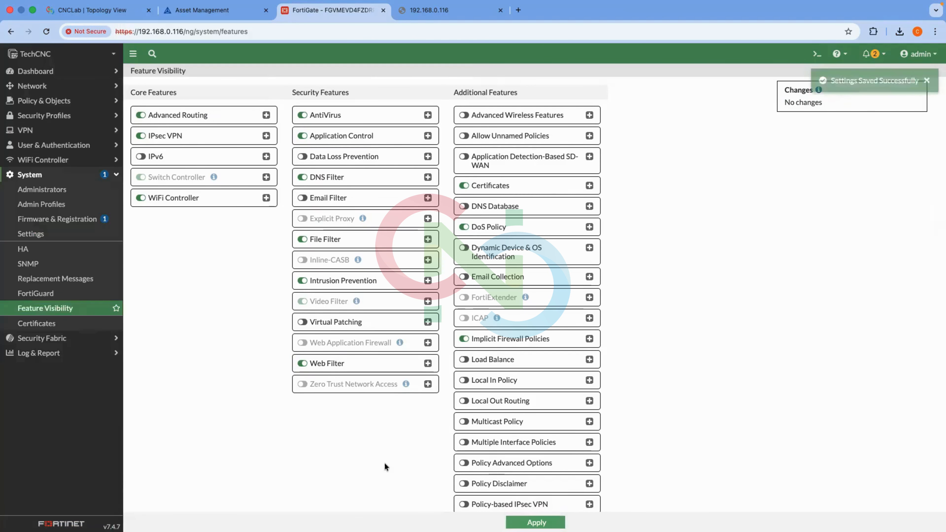
click(56, 86)
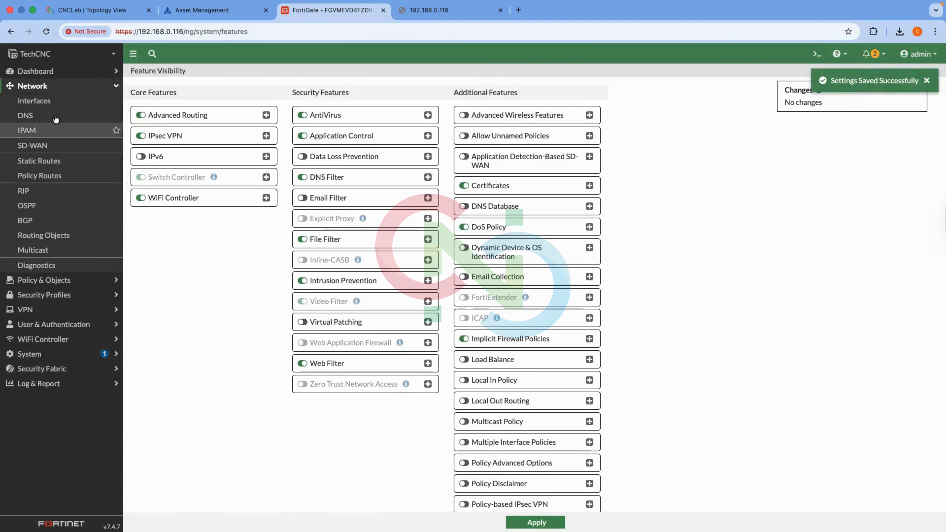